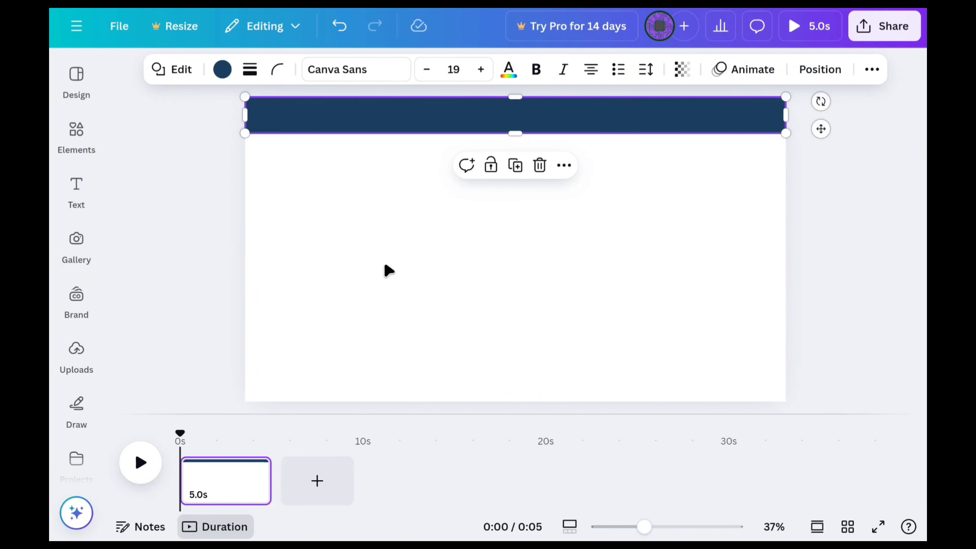
- Add the recently used white fabric-texture image and enlarge it to fill the left part of the page below the blue banner
click(92, 253)
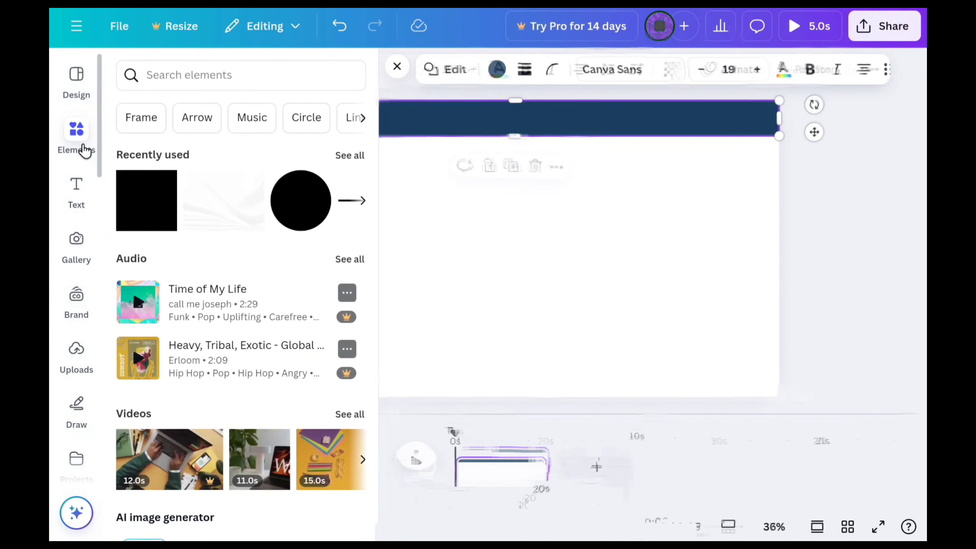
click(223, 200)
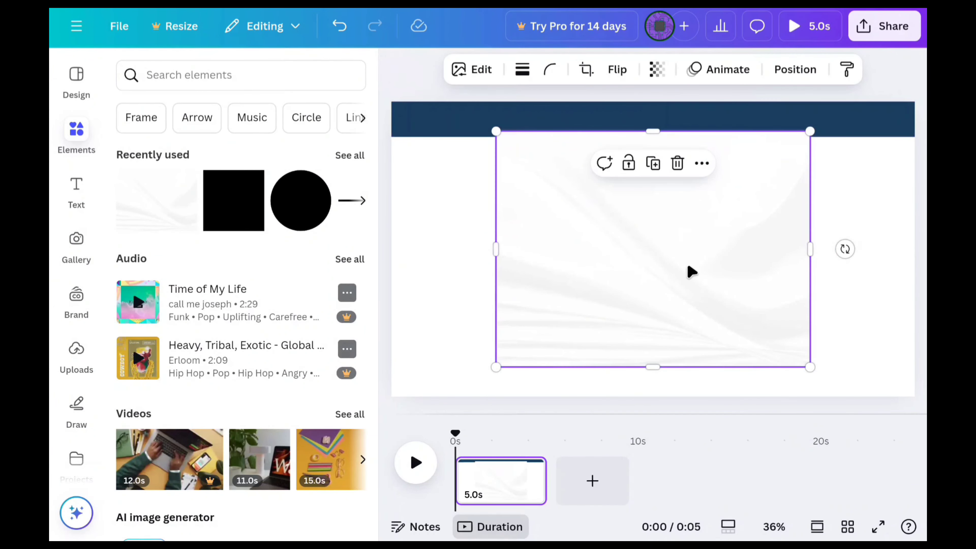
drag(690, 273, 583, 275)
drag(705, 372, 737, 396)
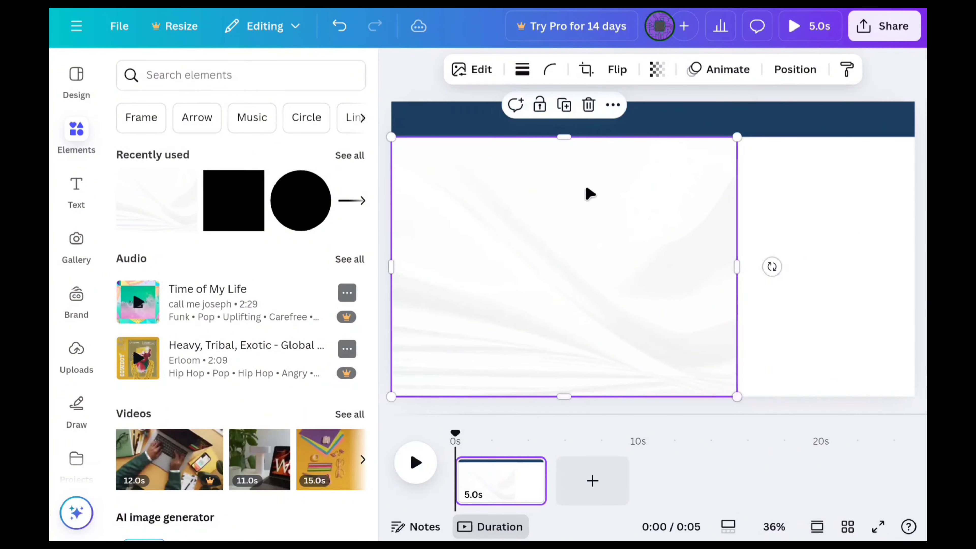
- Duplicate the texture image, flip the copy horizontally, and place it against the original to cover the page's right side
drag(512, 196, 516, 201)
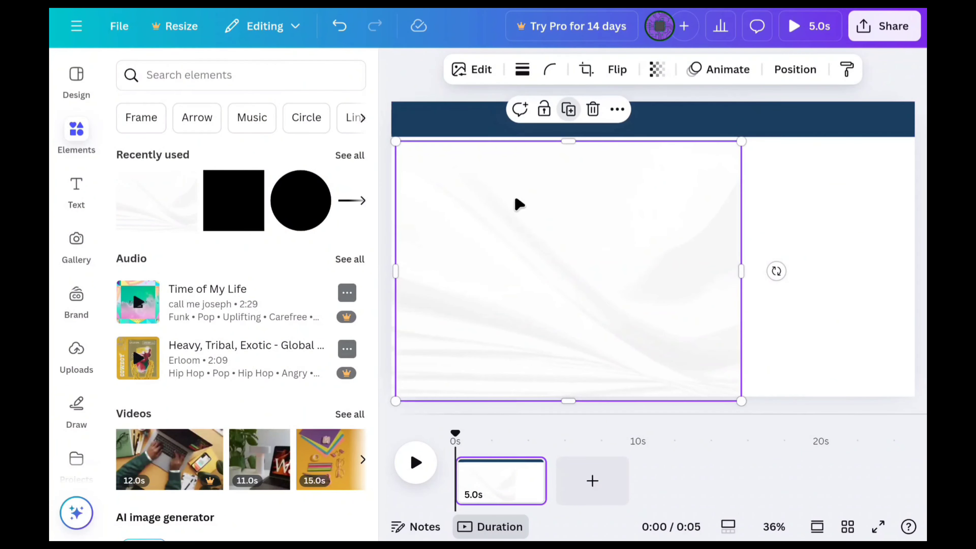
click(618, 78)
drag(553, 265, 889, 265)
click(583, 360)
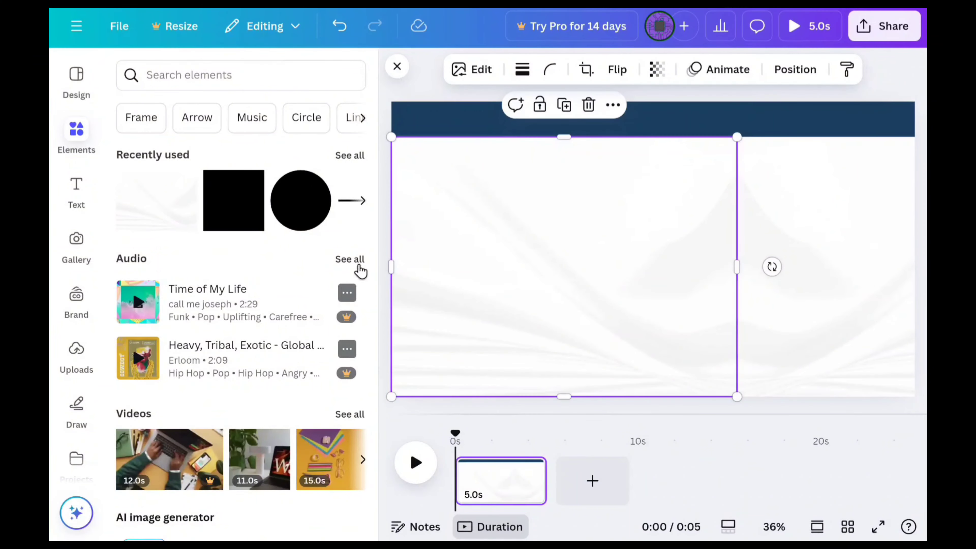
click(396, 69)
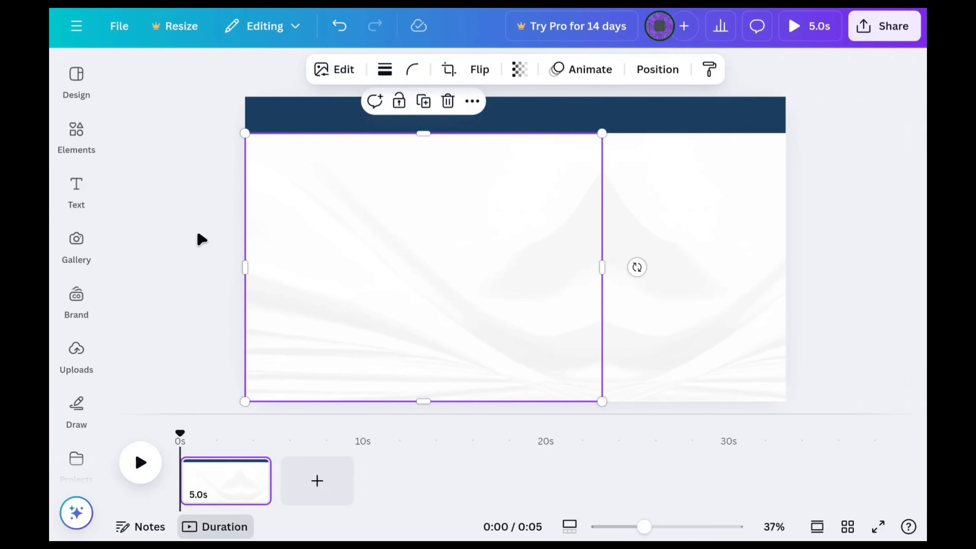
click(215, 263)
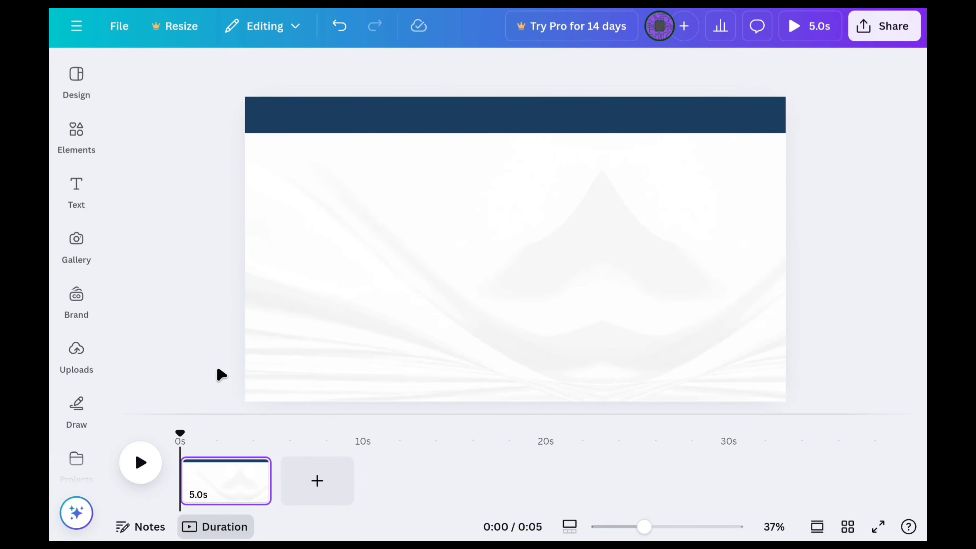
- Add a heading text box and replace its placeholder text with "Creat Your"
click(75, 193)
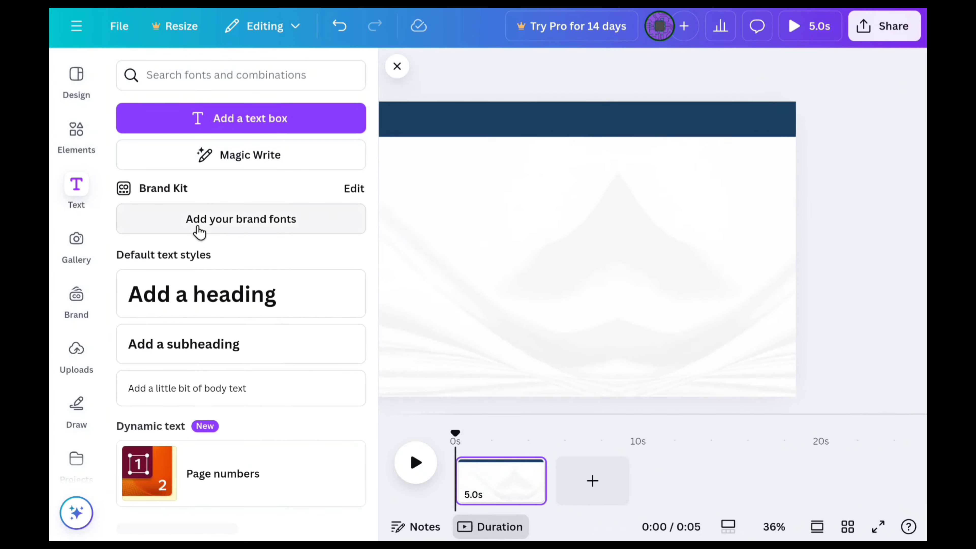
click(196, 304)
click(397, 66)
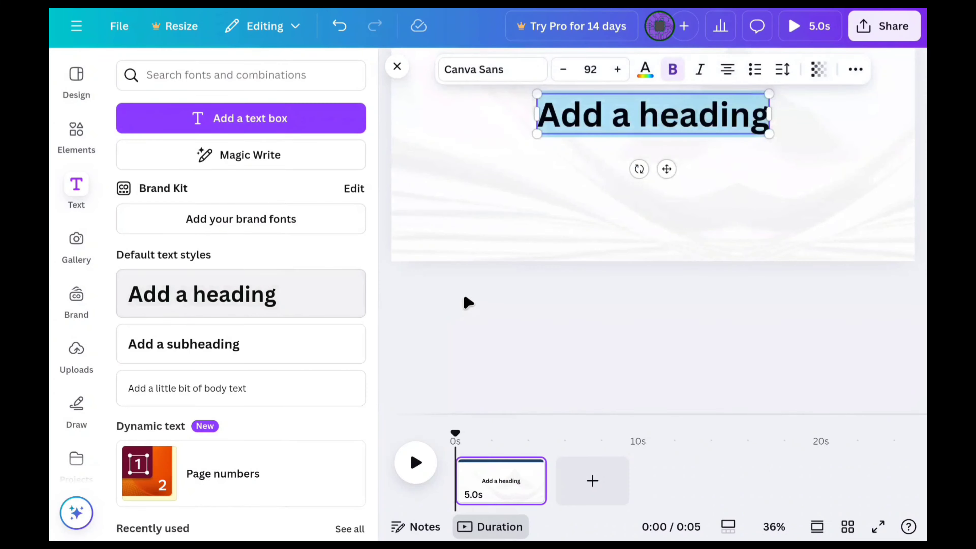
click(743, 119)
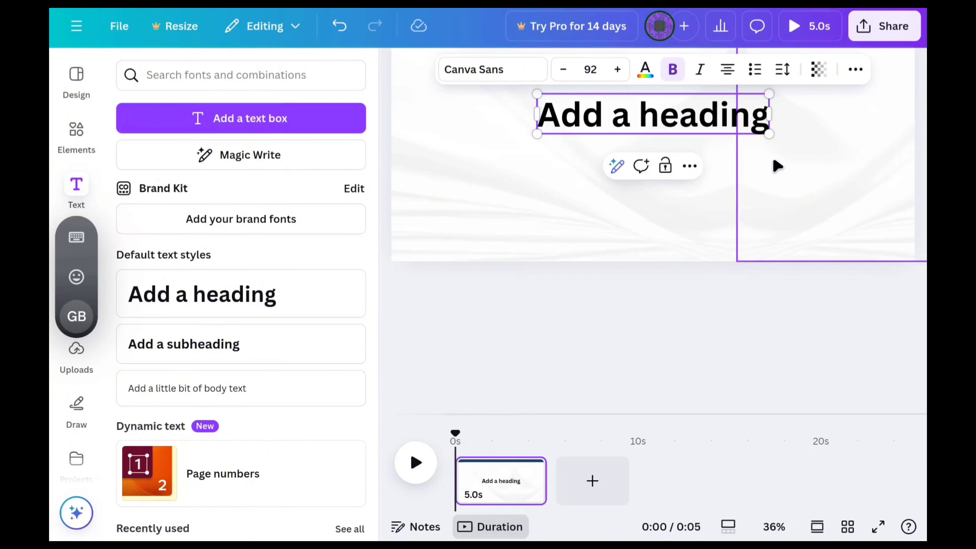
key(BackSpace)
key(BackSpace)
key(BackSpace)
key(BackSpace)
key(BackSpace)
key(BackSpace)
key(BackSpace)
key(BackSpace)
key(BackSpace)
key(BackSpace)
key(BackSpace)
key(BackSpace)
key(BackSpace)
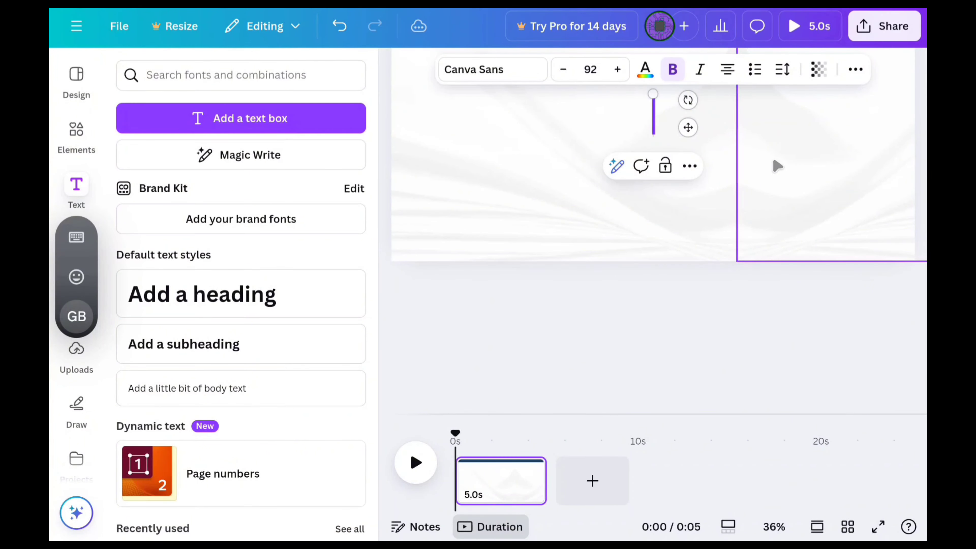
text(C)
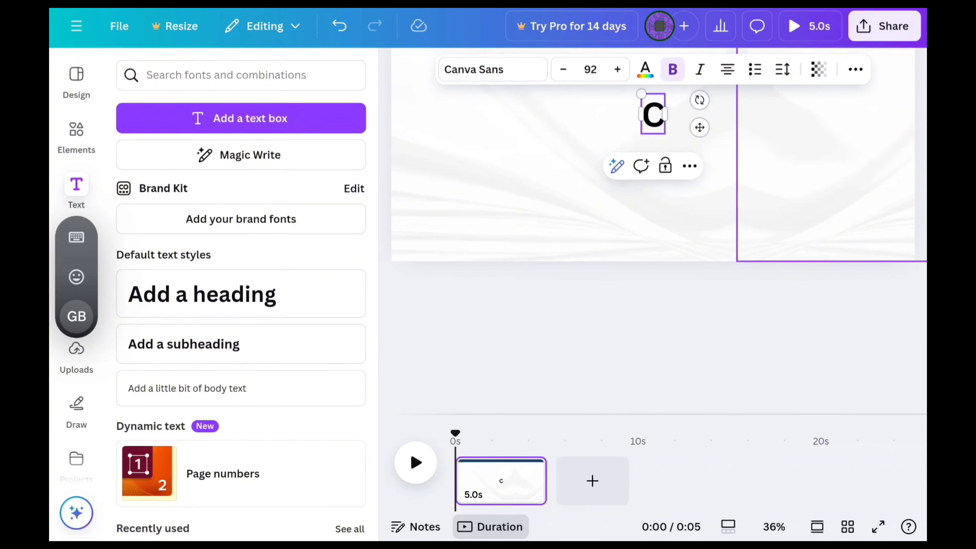
text(reate)
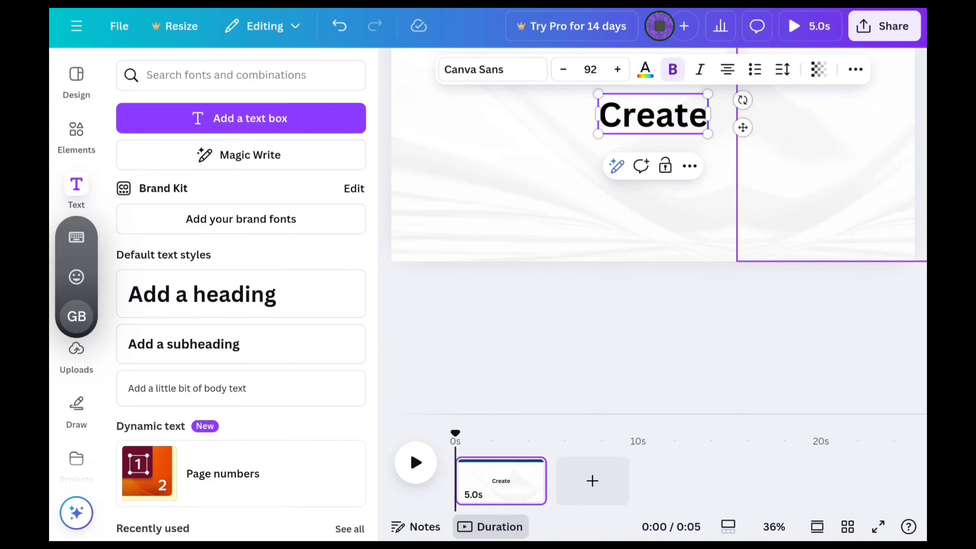
key(BackSpace)
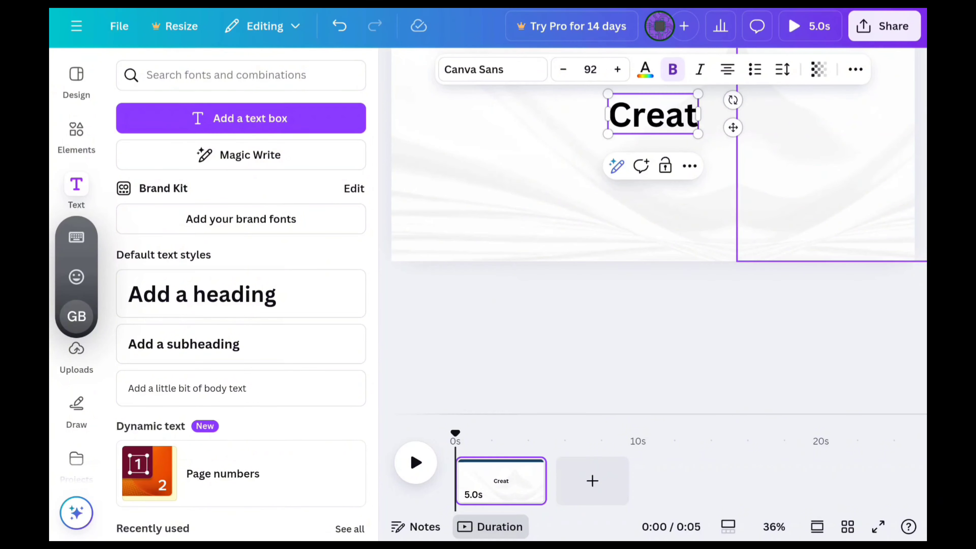
text(your)
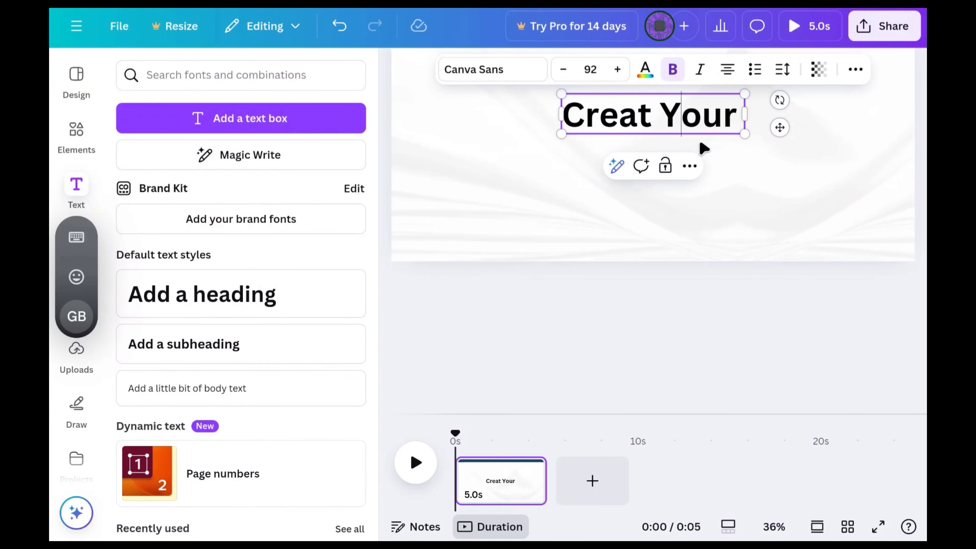
- Shrink the "Creat Your" heading to font size 66.8 and move it to the page's upper left, below the banner
click(713, 341)
click(657, 251)
drag(658, 251, 541, 231)
drag(628, 246, 527, 190)
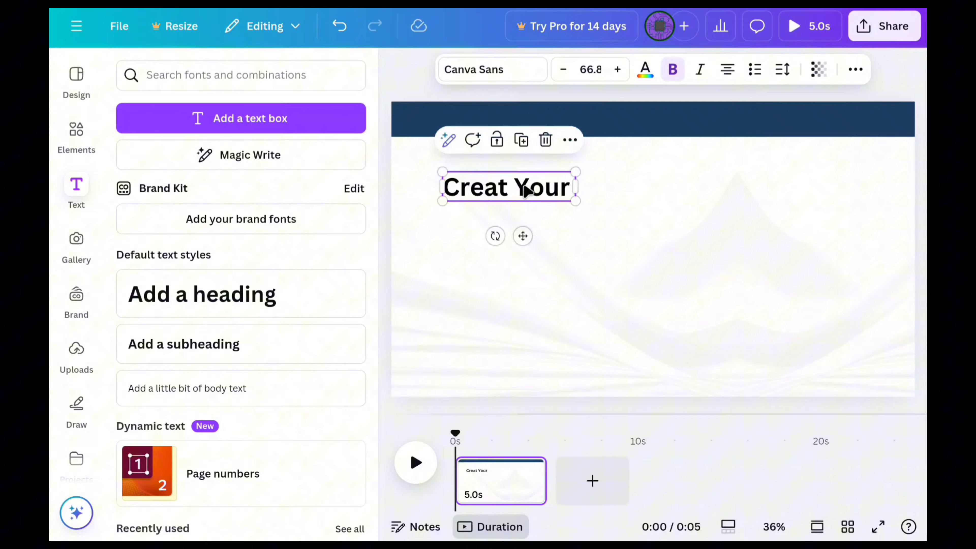
- Set the "Creat Your" heading in the Anton font and colour it with the document's dark blue
click(517, 73)
click(178, 449)
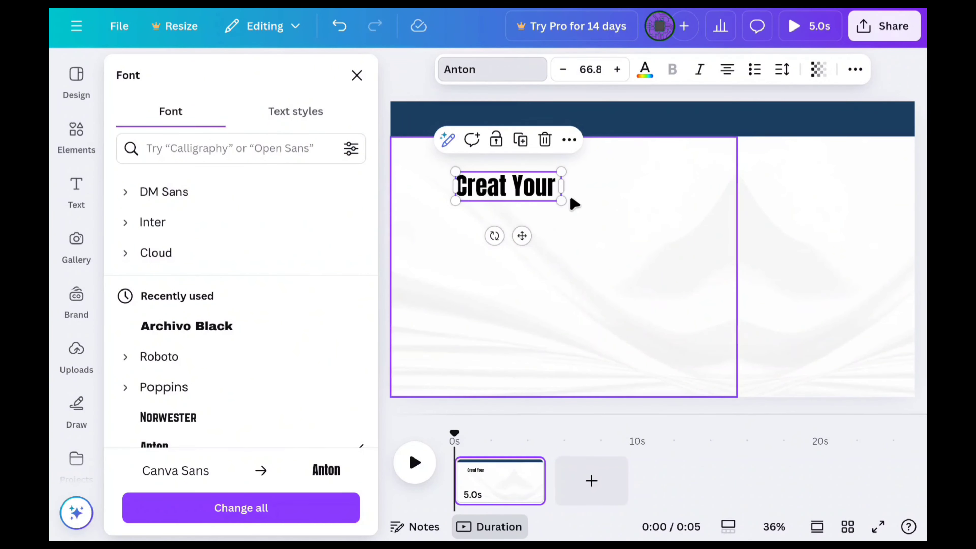
click(645, 70)
click(219, 192)
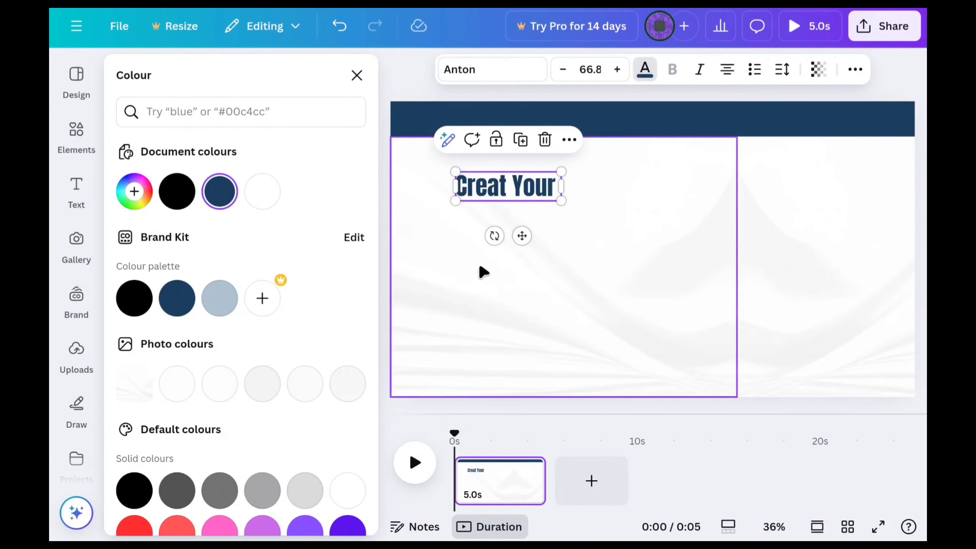
- Duplicate the heading, place the copy directly beneath it, and change its text to "Amazing Shop"
click(521, 140)
drag(519, 197, 512, 223)
double_click(542, 225)
text(A)
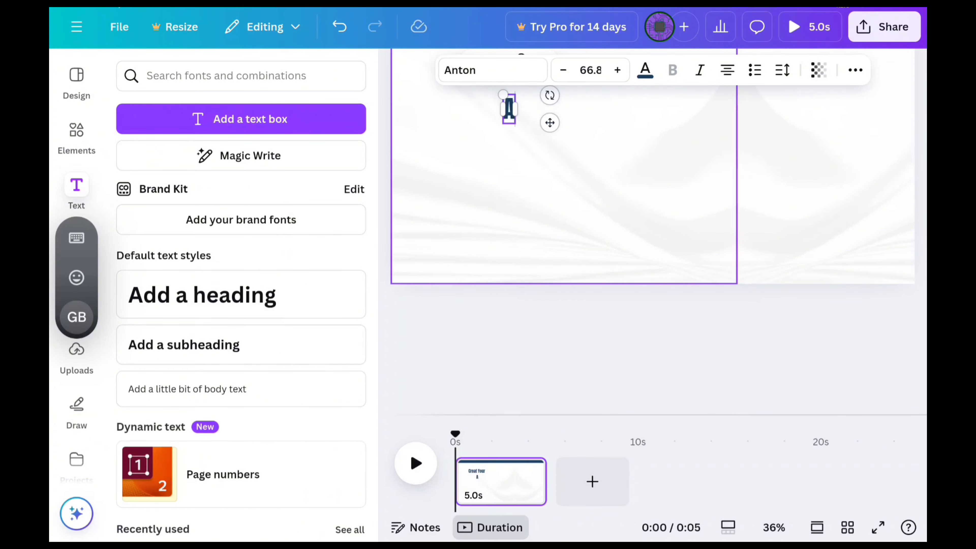
text(mazing)
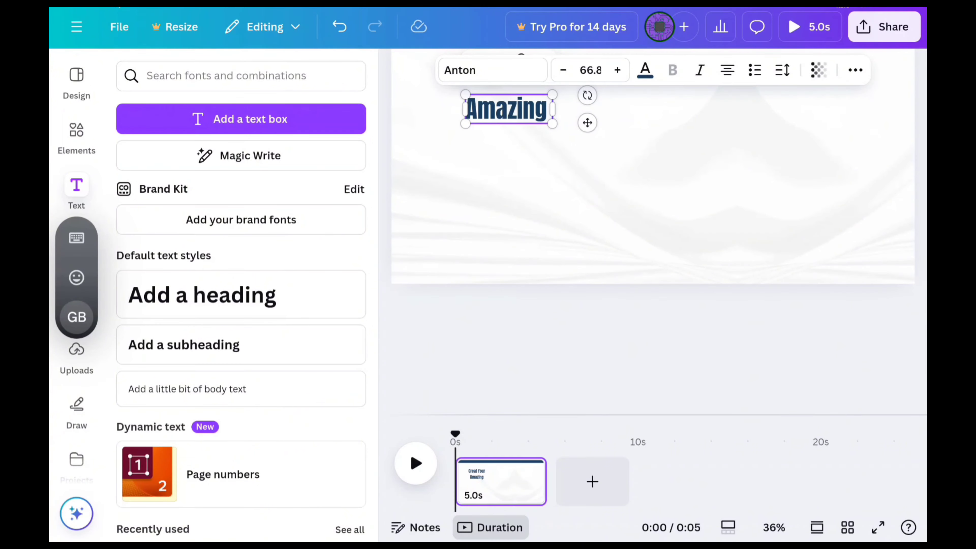
text( Shop)
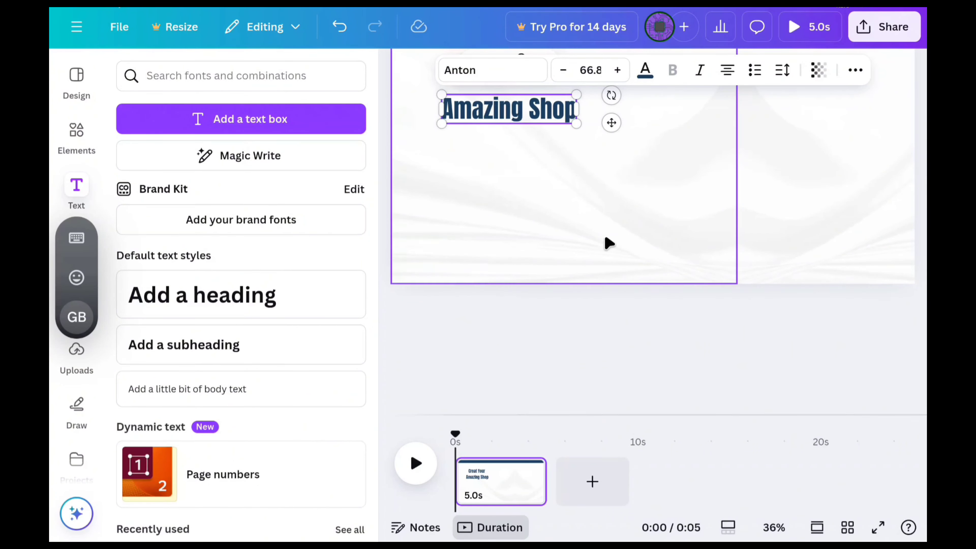
click(609, 368)
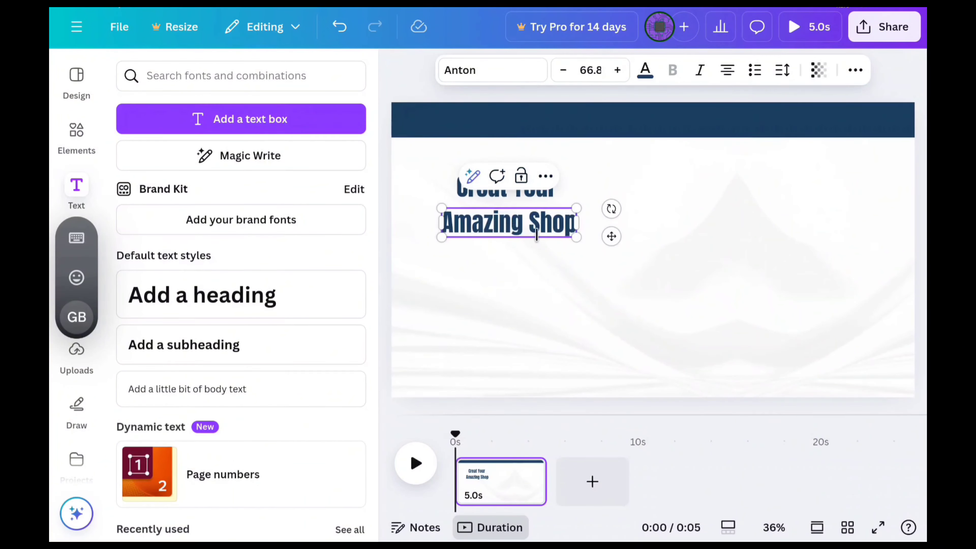
- Colour the word "Shop" grey and apply the document's dark blue to the "Creat Your" line
double_click(503, 190)
drag(458, 108, 547, 102)
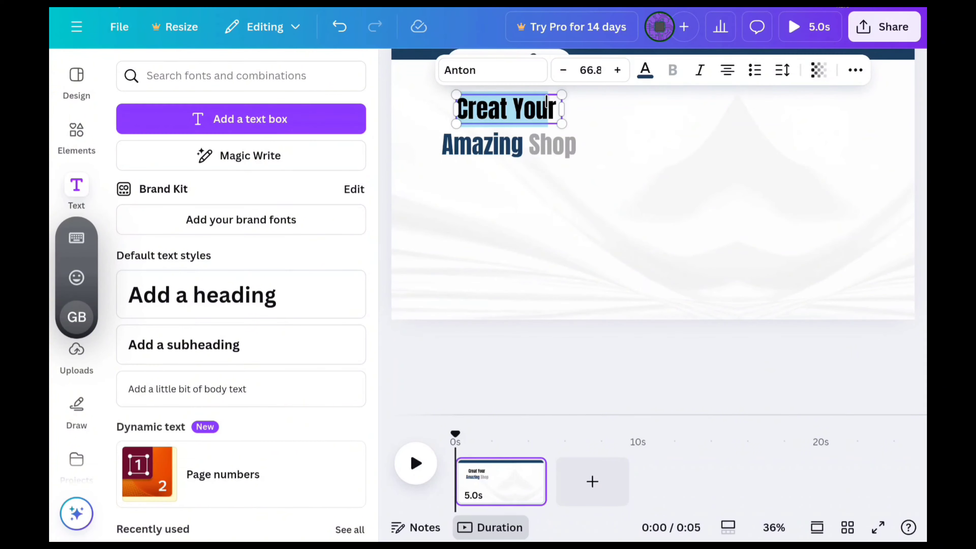
click(646, 70)
click(223, 203)
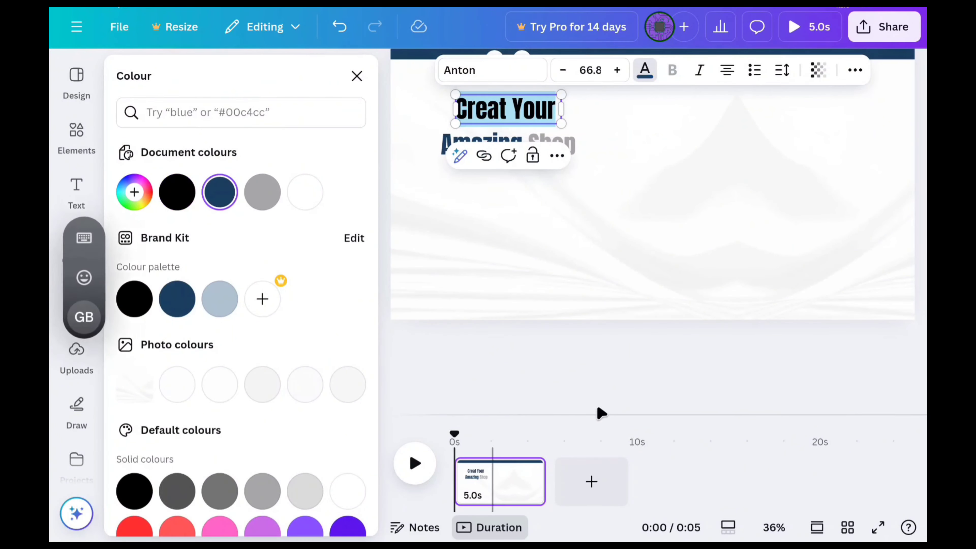
click(599, 357)
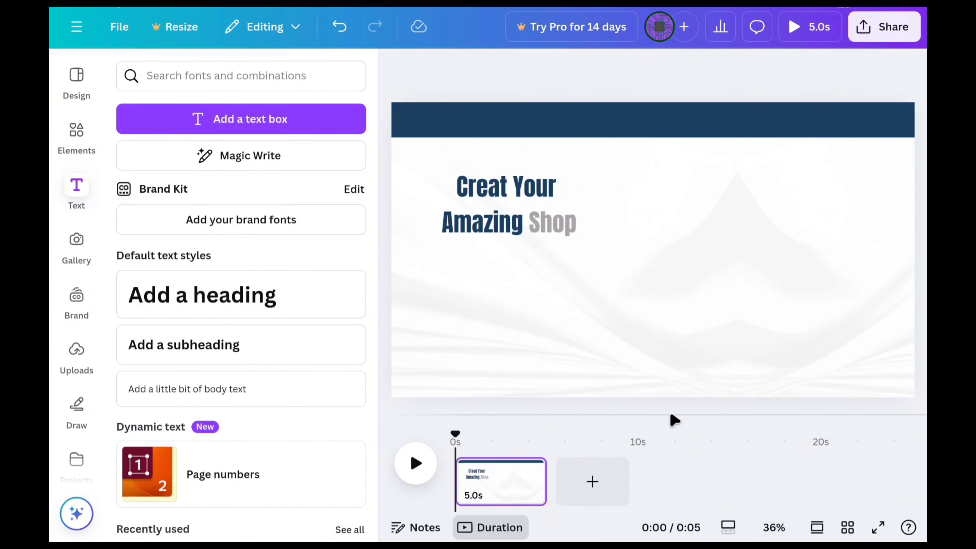
- Add a subheading reading "MENU" and shrink it to font size 30.5
click(77, 191)
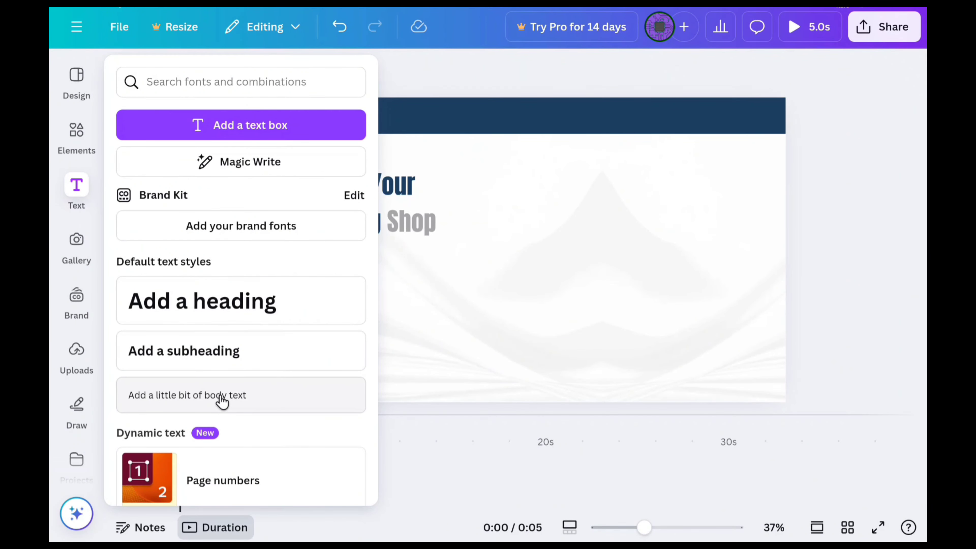
click(235, 356)
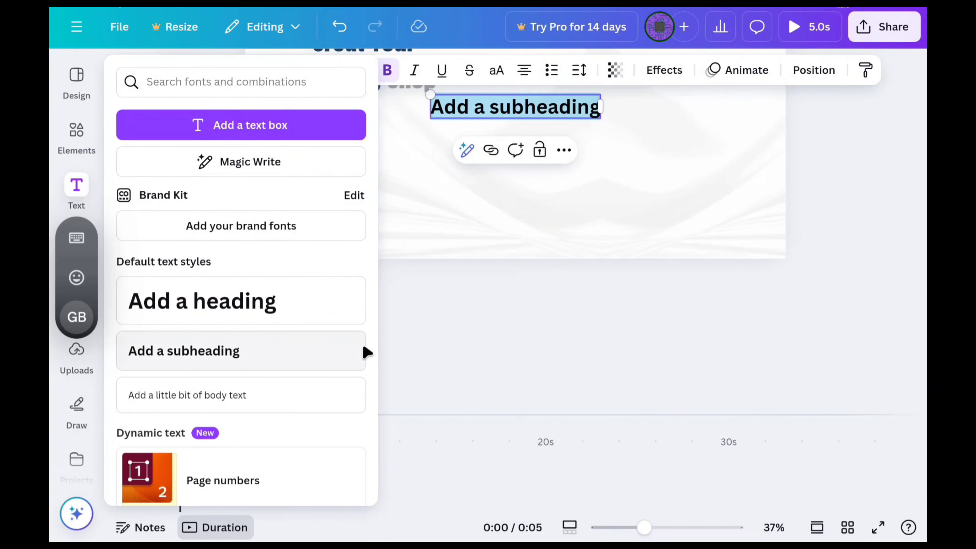
text(ME)
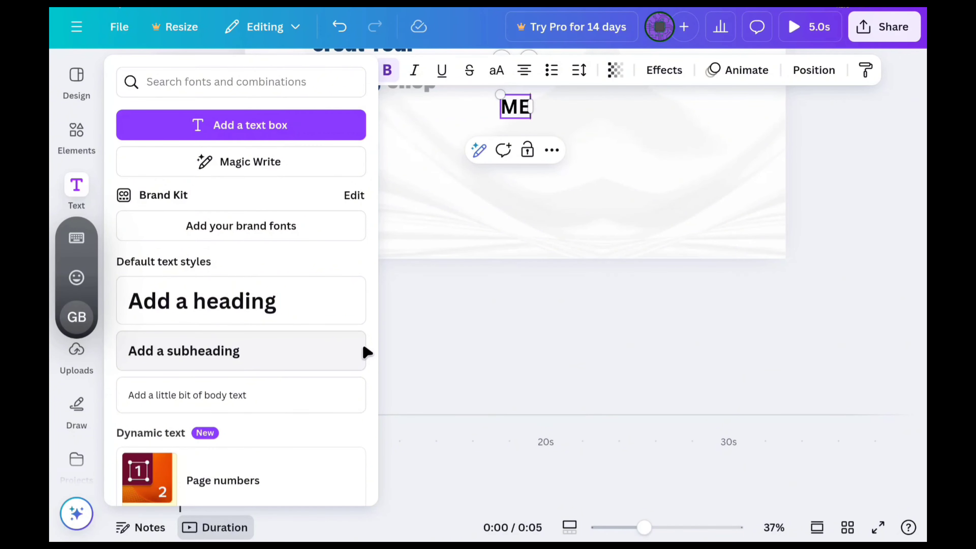
text(NU)
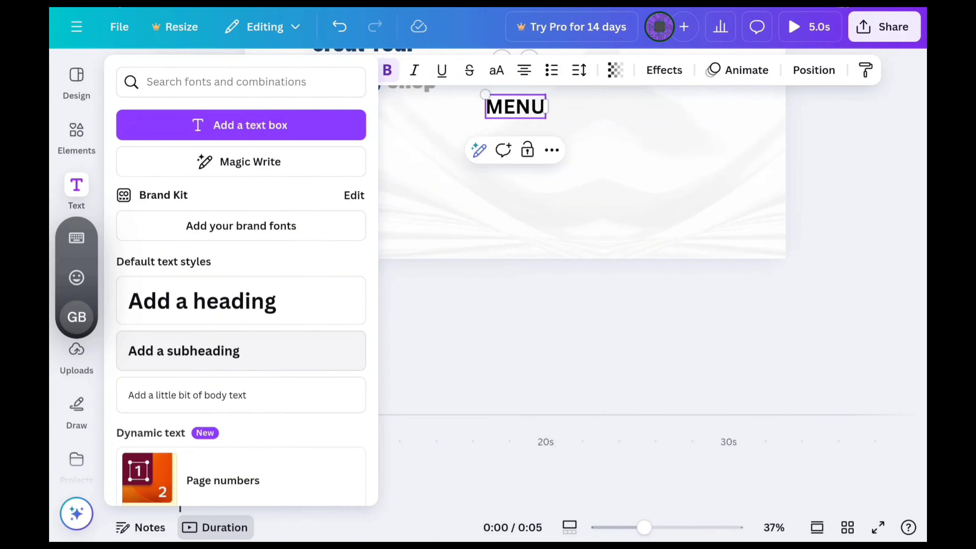
drag(485, 239, 498, 243)
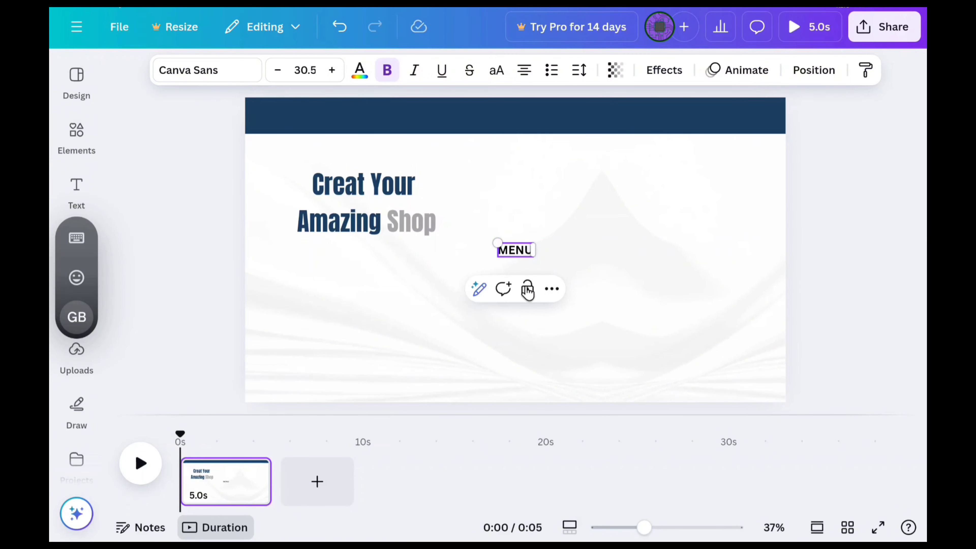
click(569, 258)
click(865, 261)
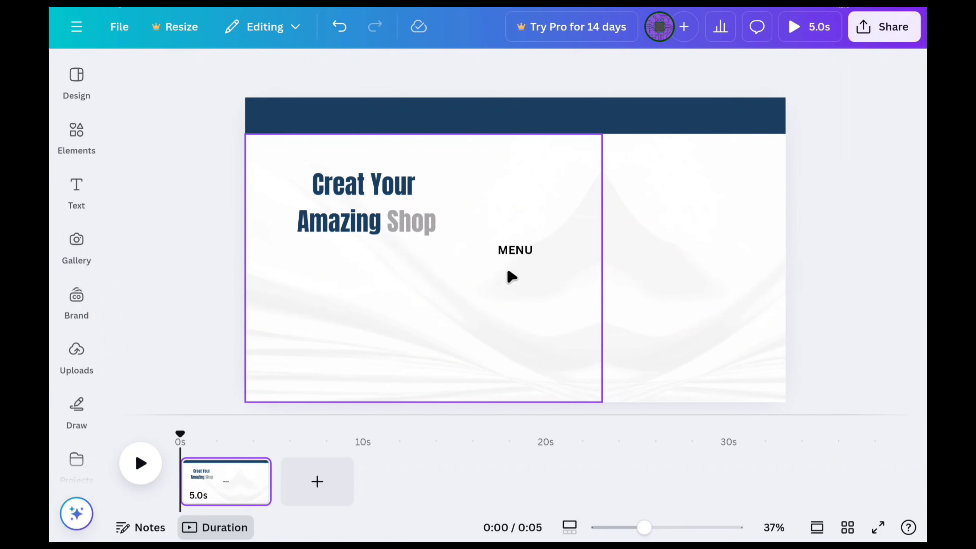
- Move the "MENU" text onto the left part of the blue banner and colour it white
click(519, 273)
drag(528, 292, 359, 160)
double_click(350, 117)
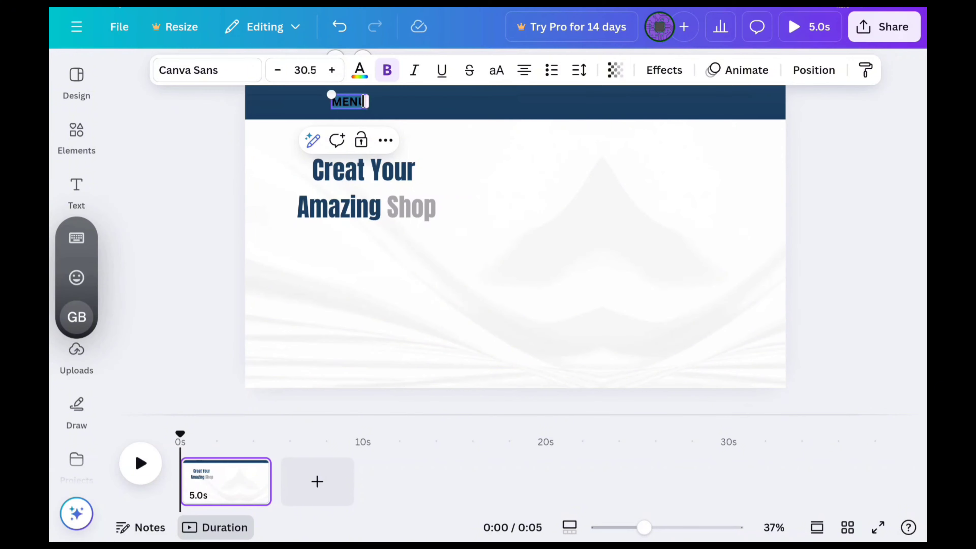
click(365, 74)
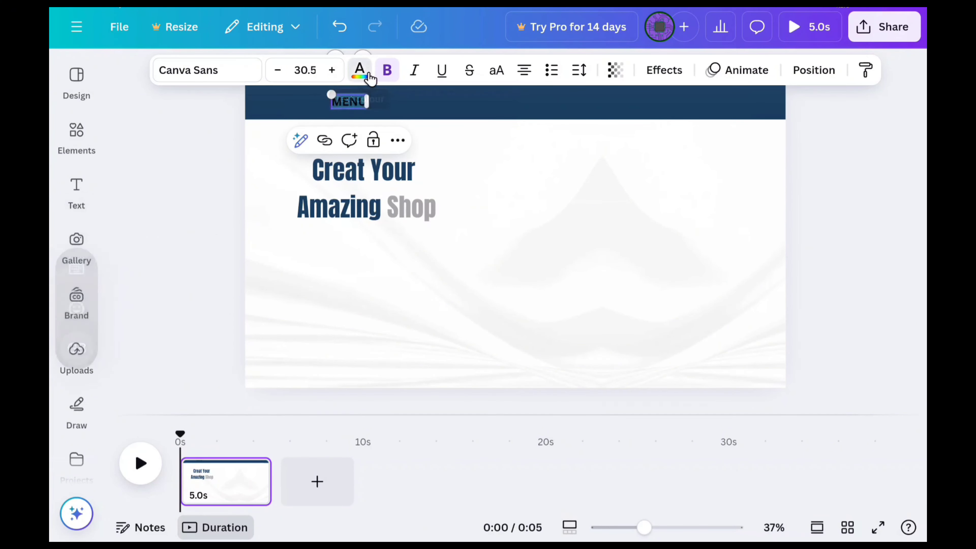
click(297, 179)
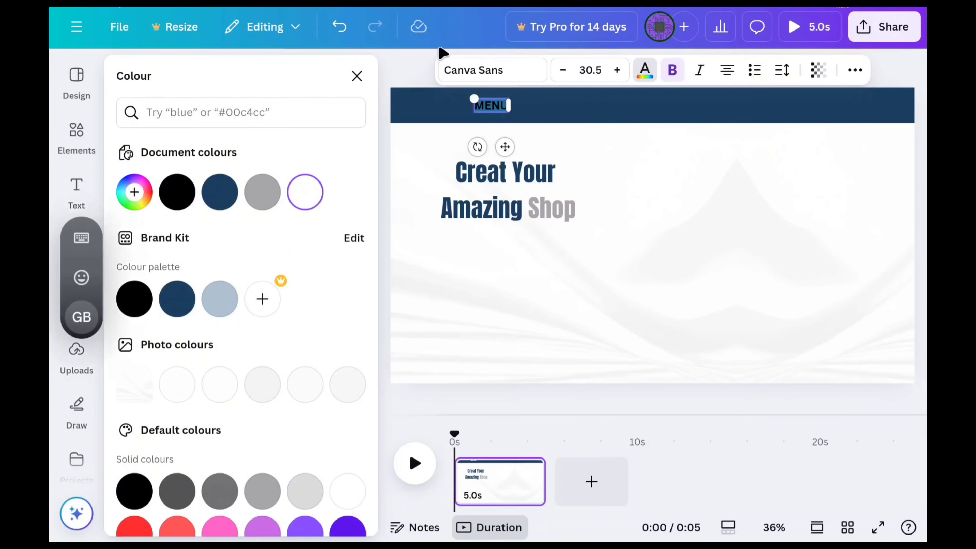
click(690, 408)
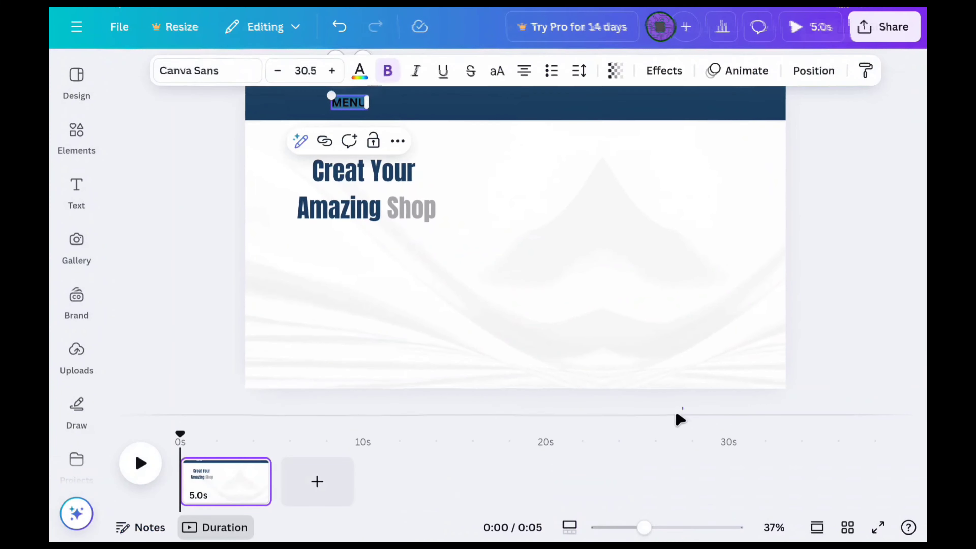
- Search the elements for "three lines" and add the free graphic of three thin, widely spaced horizontal lines
click(678, 415)
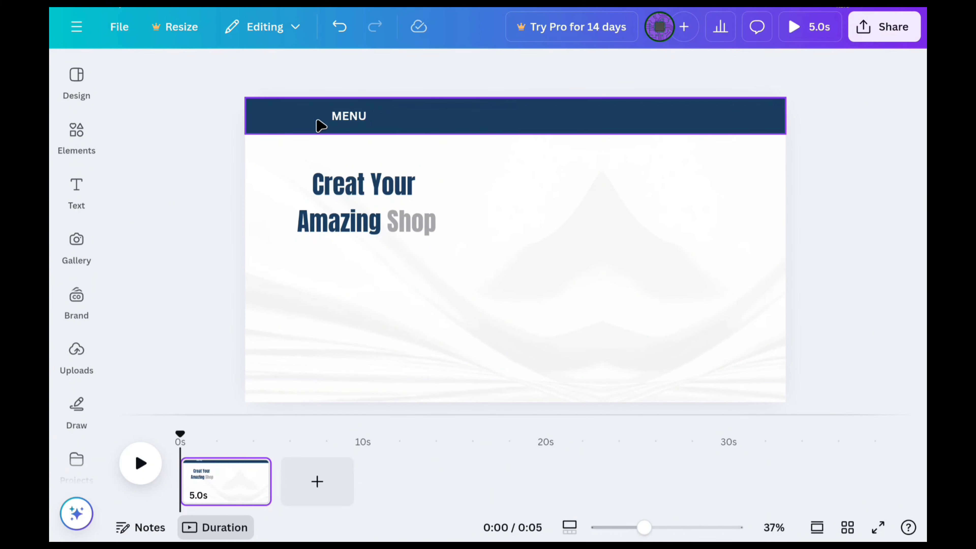
click(77, 131)
click(238, 82)
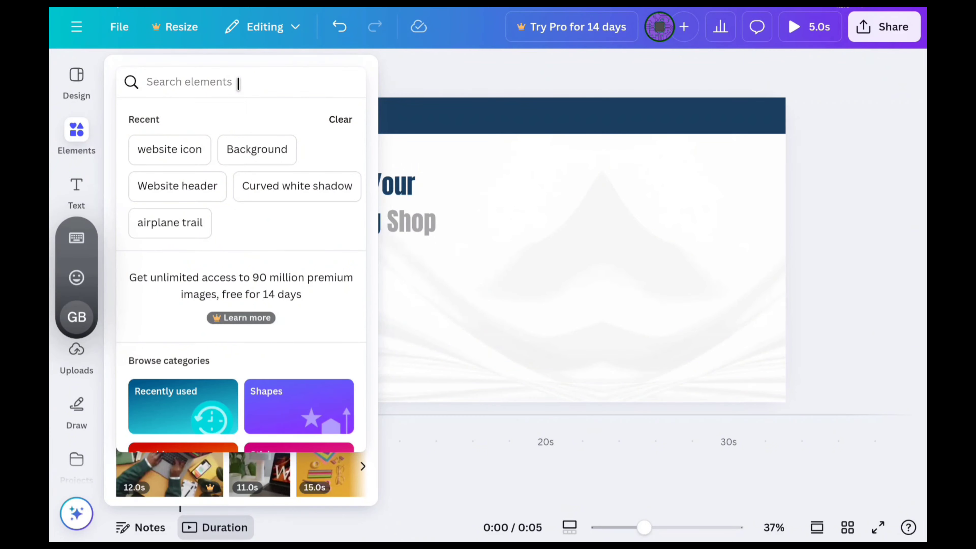
text(THREE)
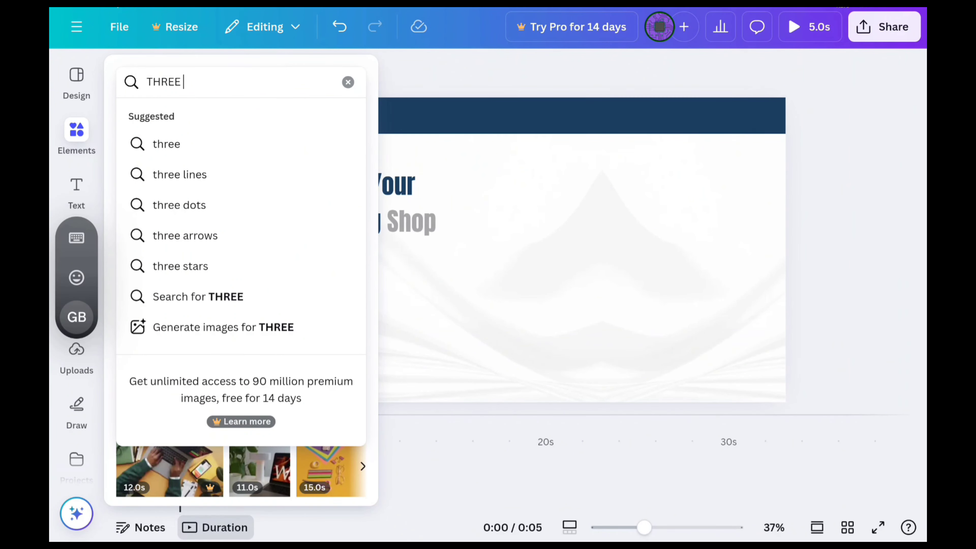
click(207, 187)
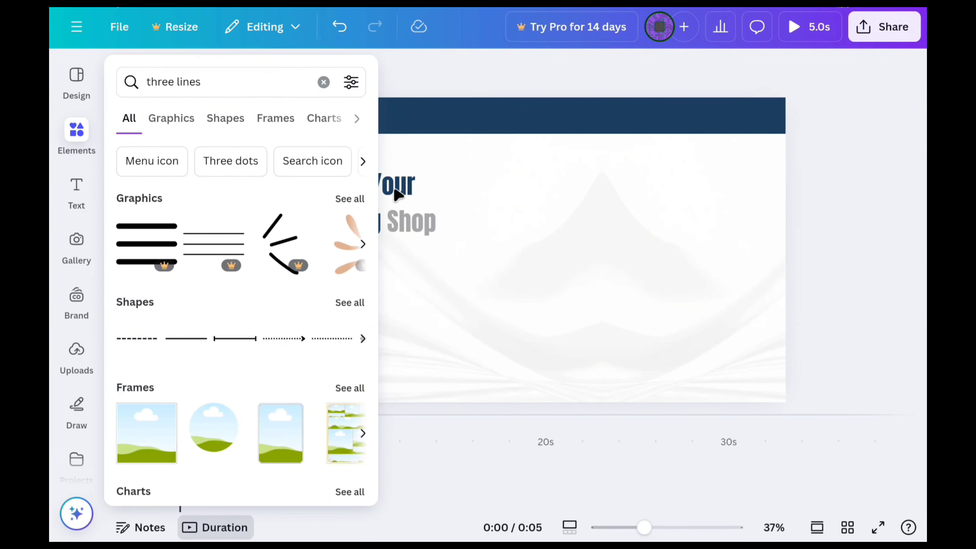
click(348, 197)
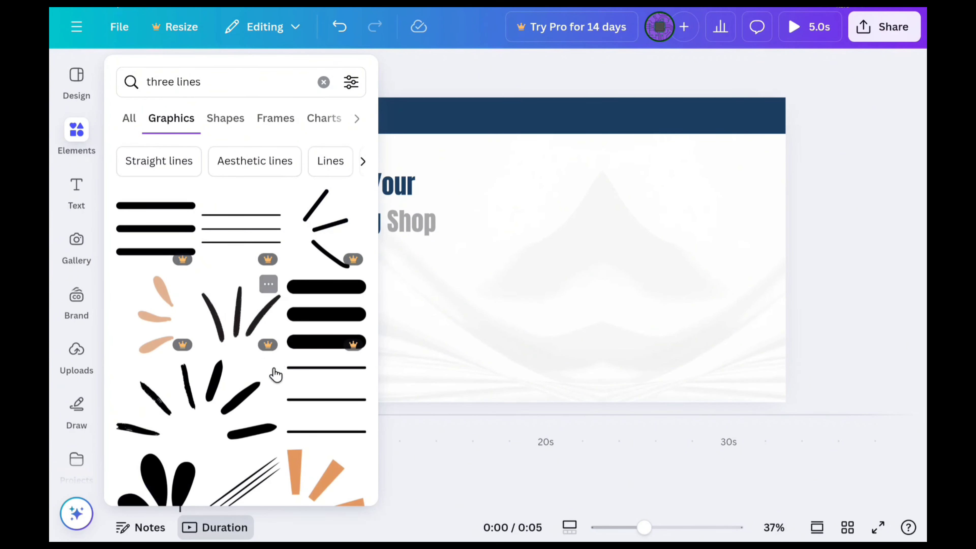
scroll(274, 373, down, 3)
click(327, 269)
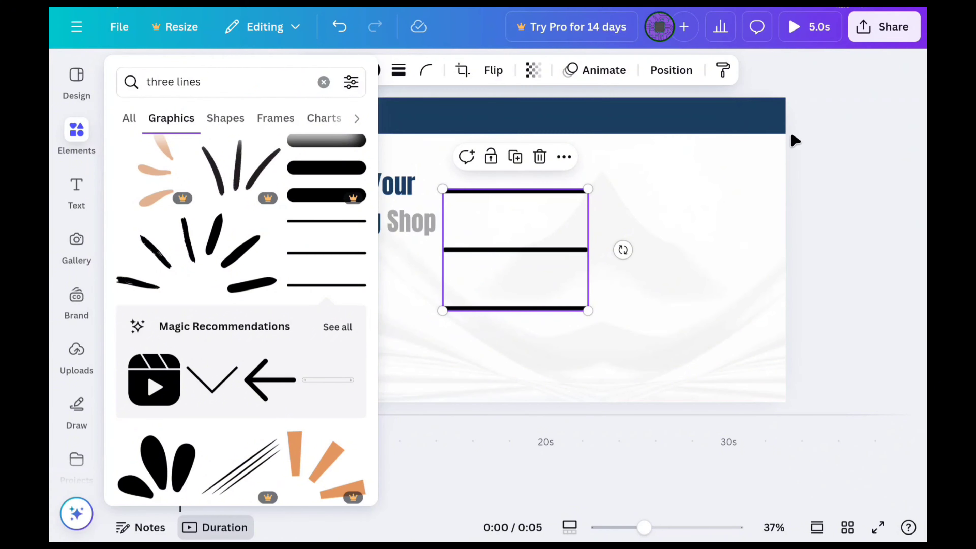
- Move the three-line graphic over the headline and colour it white
drag(504, 295, 359, 229)
click(370, 75)
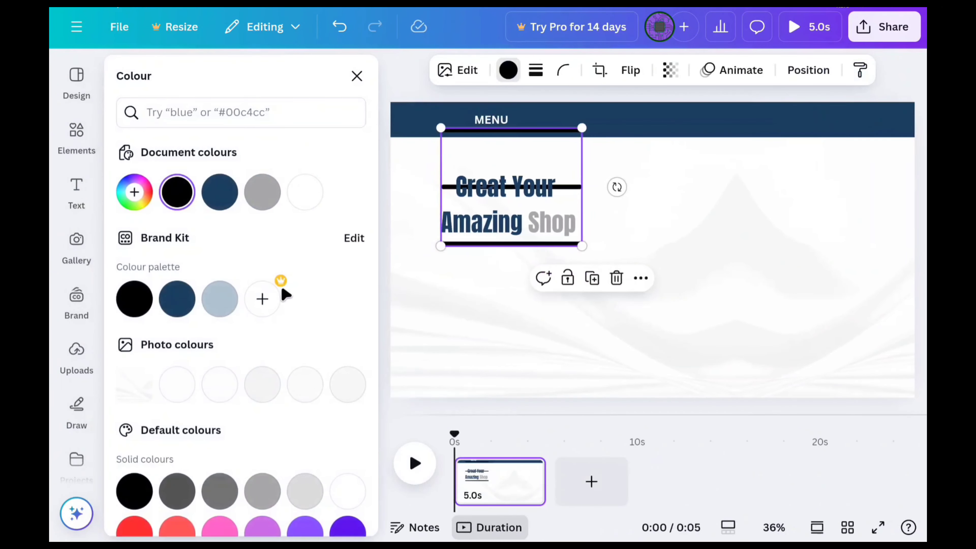
click(305, 192)
click(357, 76)
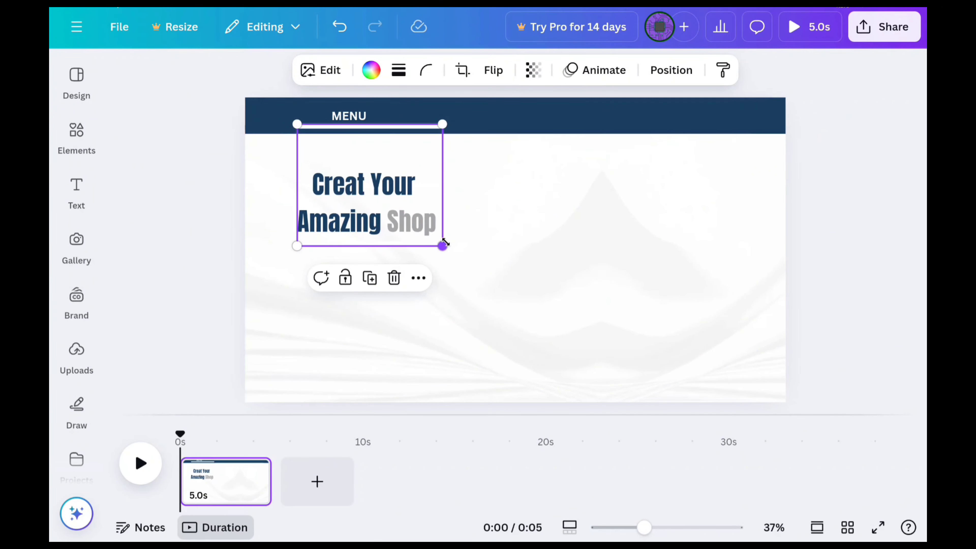
- Shrink the three-line icon into the left end of the blue banner and move "MENU" closer beside it
drag(434, 237, 312, 115)
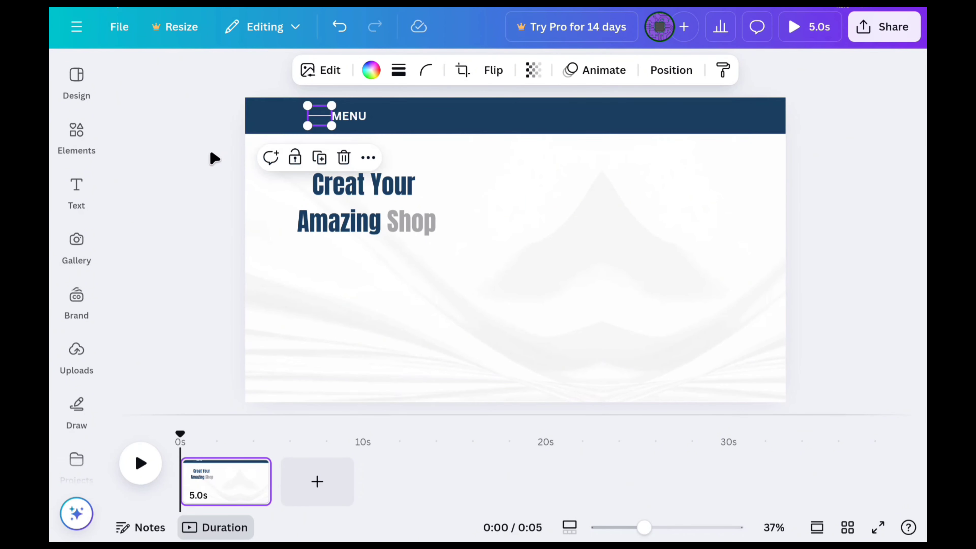
click(193, 156)
drag(317, 120, 261, 116)
click(207, 143)
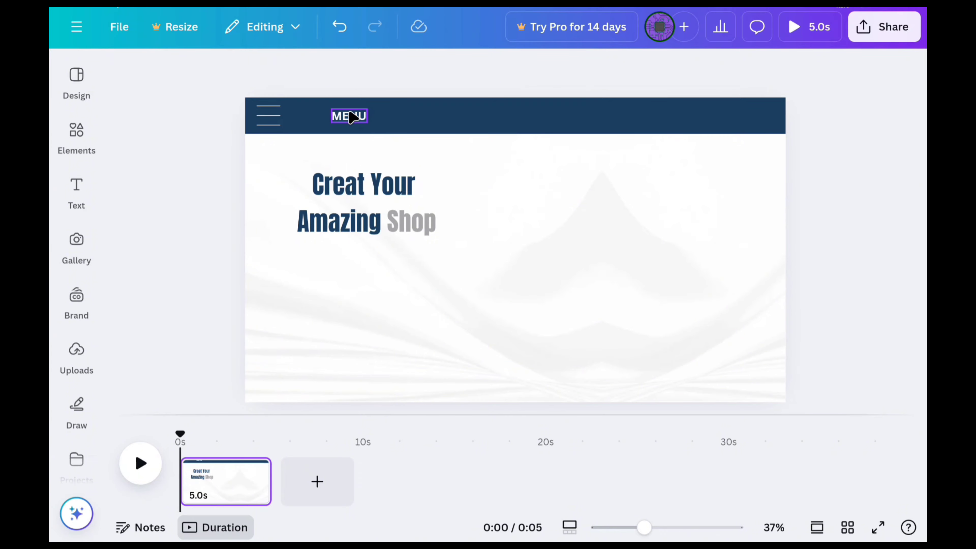
drag(350, 116, 328, 111)
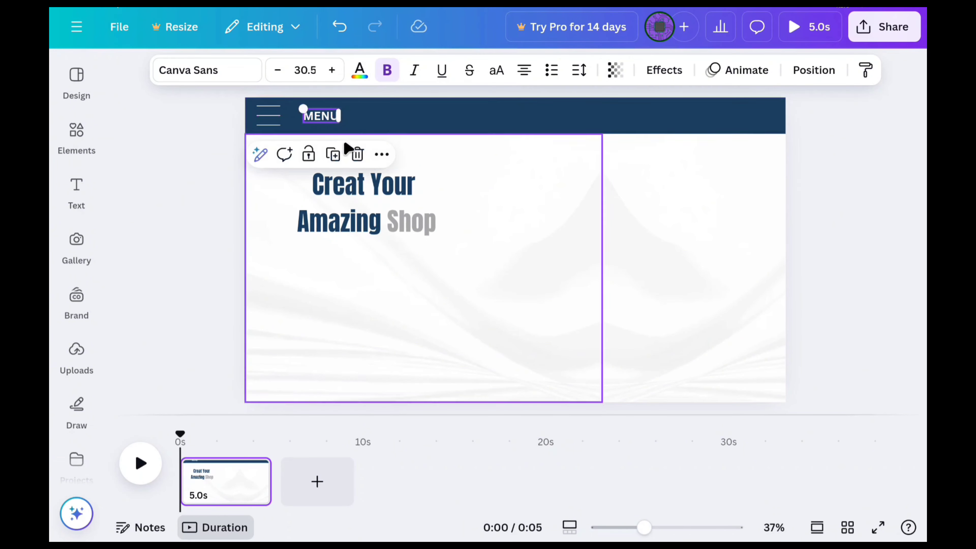
- Duplicate "MENU", place the copy to its right on the banner, and change its text to uppercase "ORDER"
click(331, 159)
drag(334, 126, 378, 117)
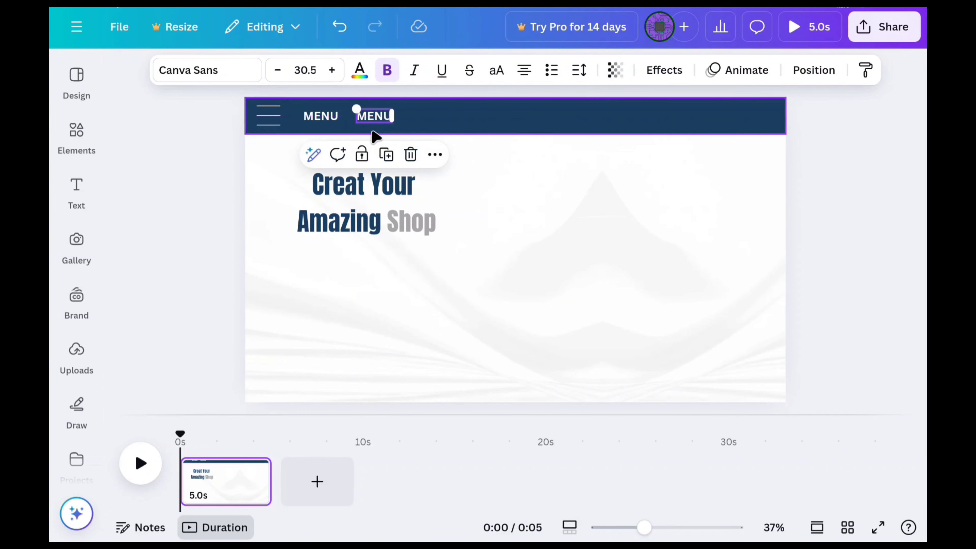
double_click(379, 117)
text(order)
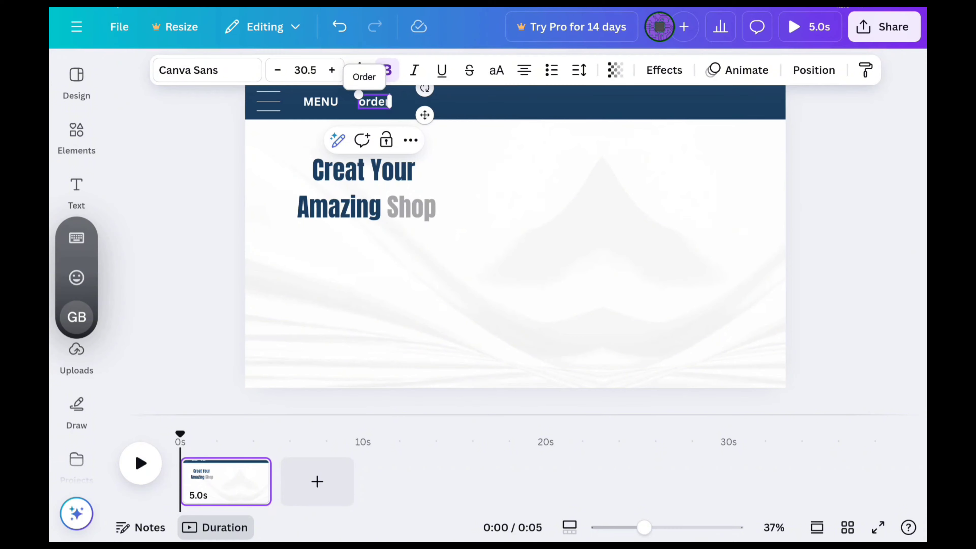
click(492, 72)
click(202, 185)
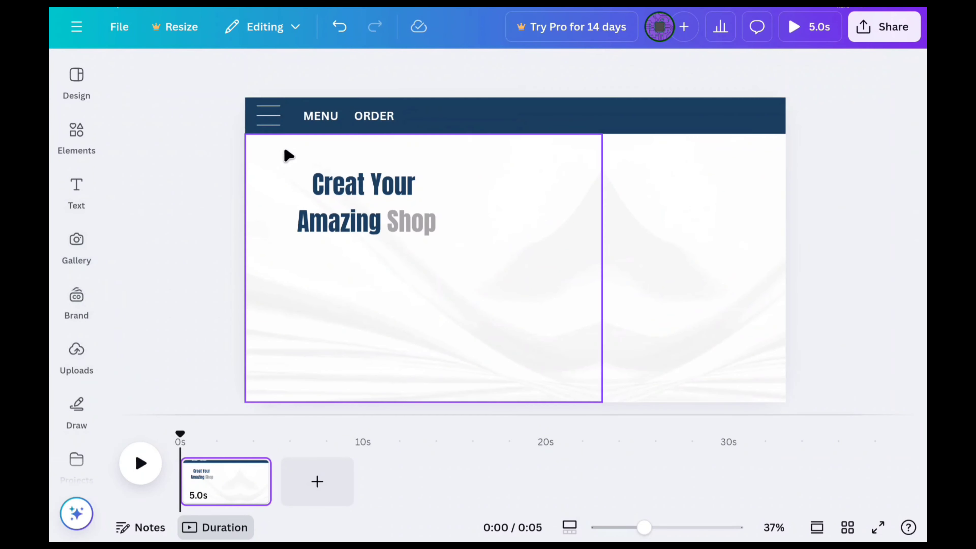
- Duplicate "ORDER", place the copy to its right on the banner, and change its text to "OFFER"
click(385, 118)
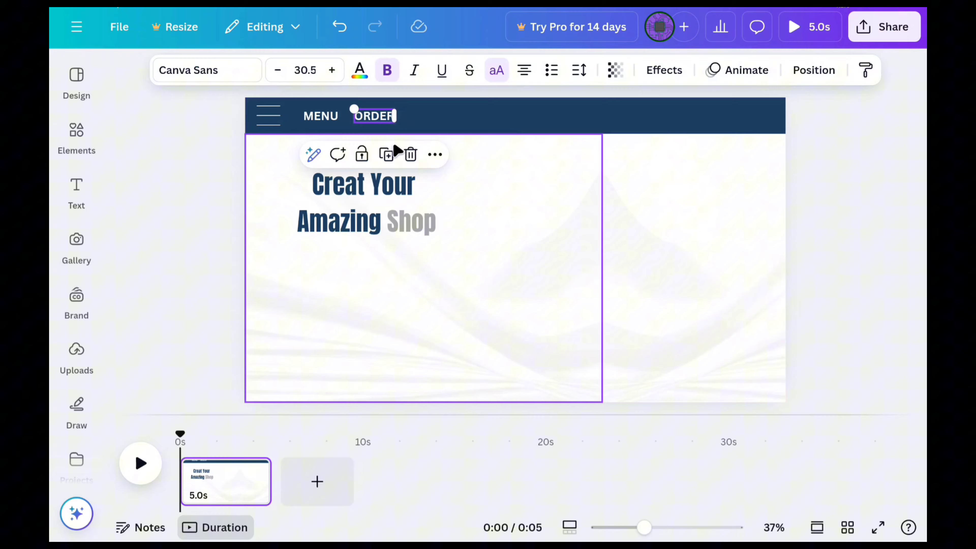
click(387, 157)
drag(381, 121, 432, 115)
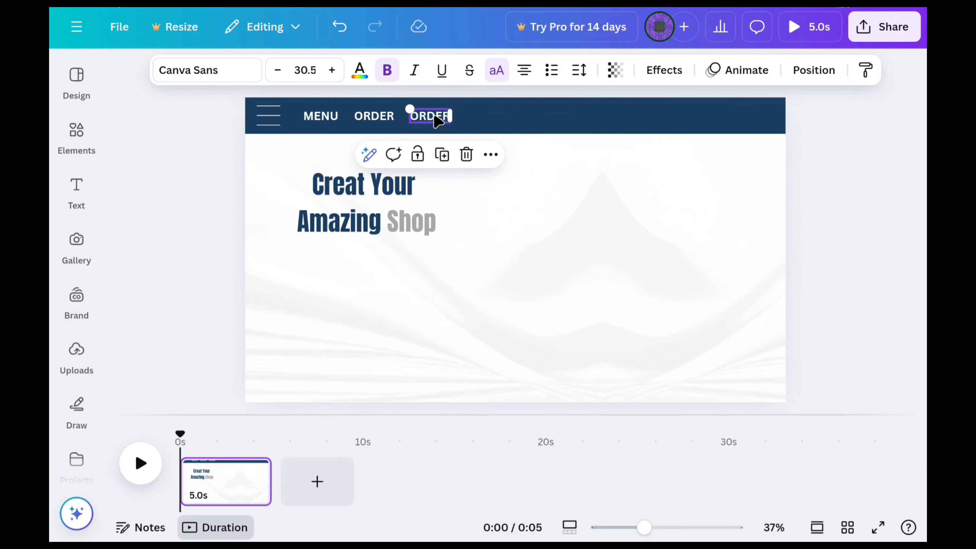
double_click(438, 121)
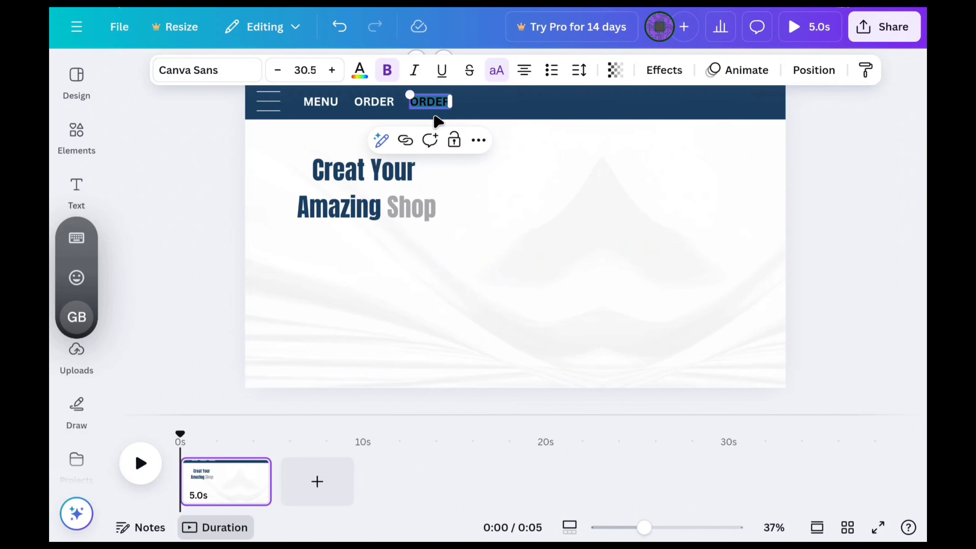
text(OFFER)
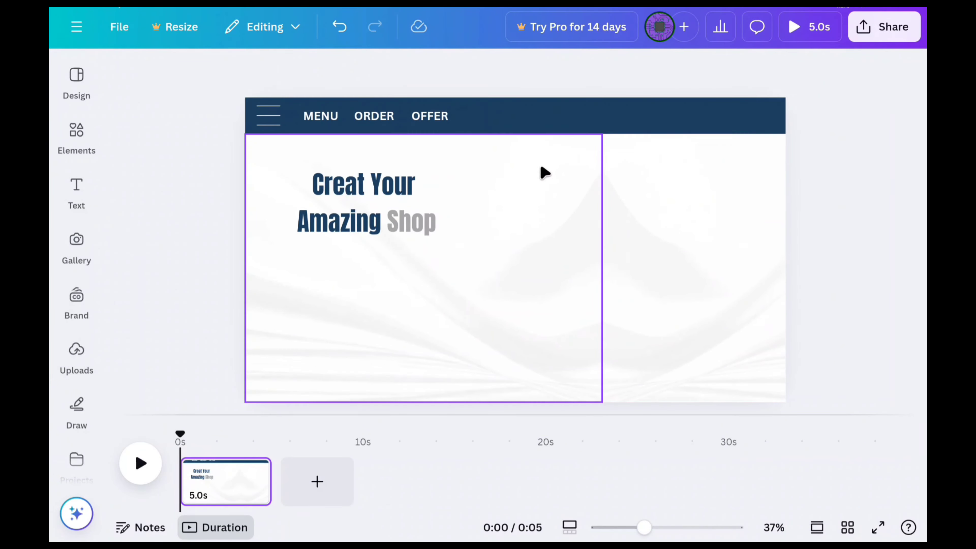
- Add a copy of the menu text reading "DELEVERY" and place it to the right of "OFFER" on the banner
click(444, 165)
double_click(478, 116)
text(DELEVERY)
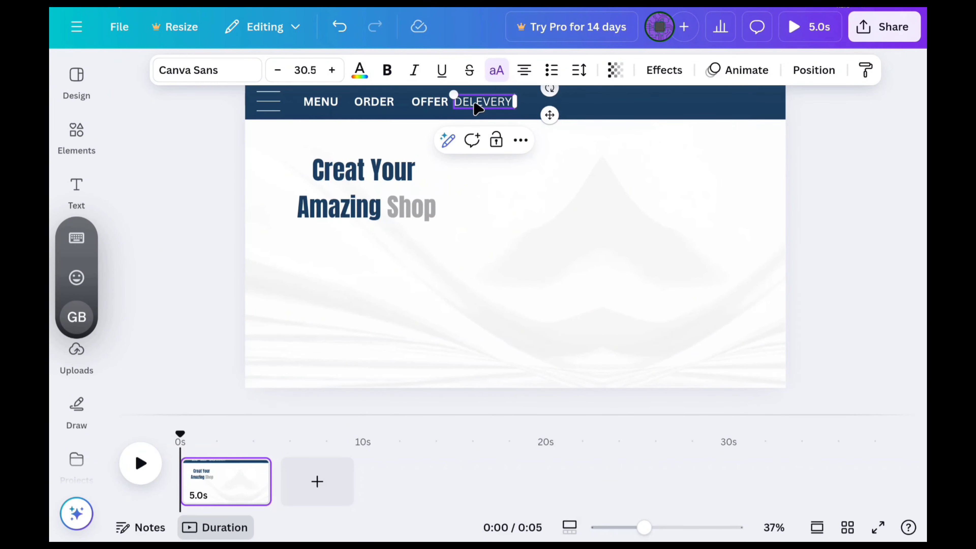
drag(551, 116, 568, 119)
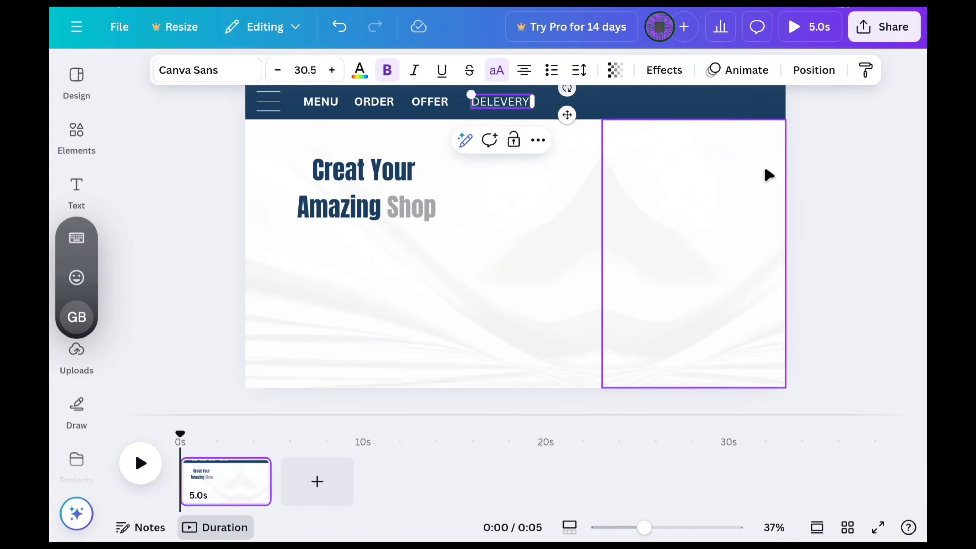
click(825, 189)
- Search the elements for "Arrow" graphics and add the free thick curved arrow that points up and to the right
mouse_move(77, 134)
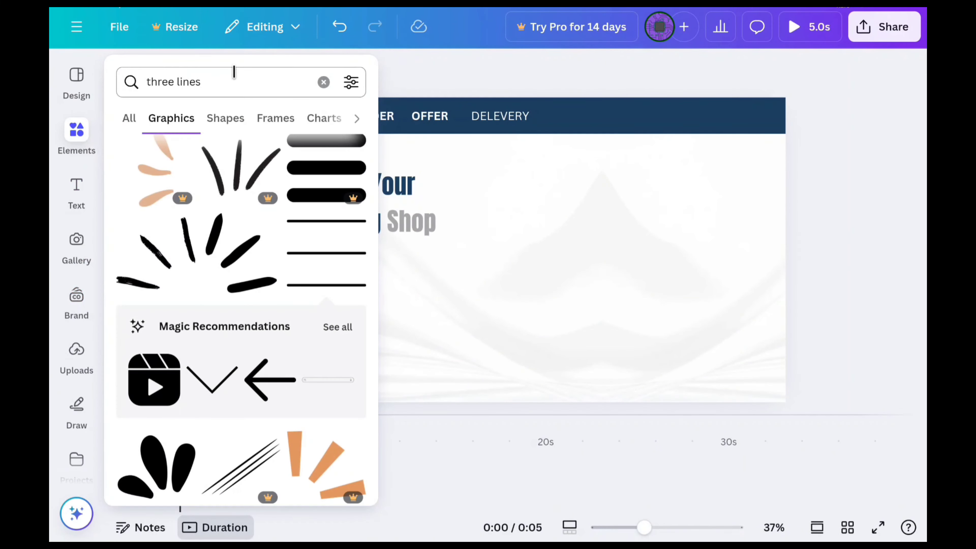
click(324, 84)
scroll(195, 216, down, 12)
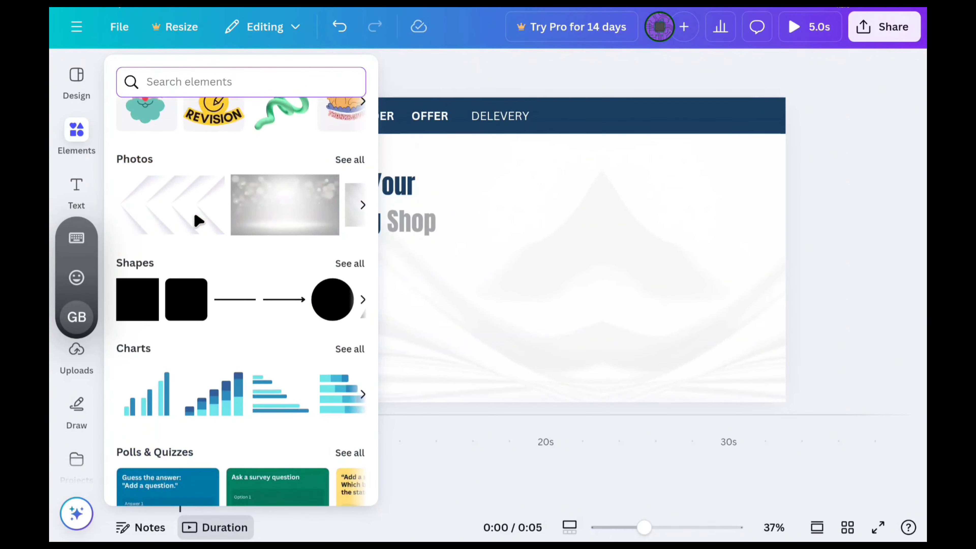
scroll(195, 216, up, 19)
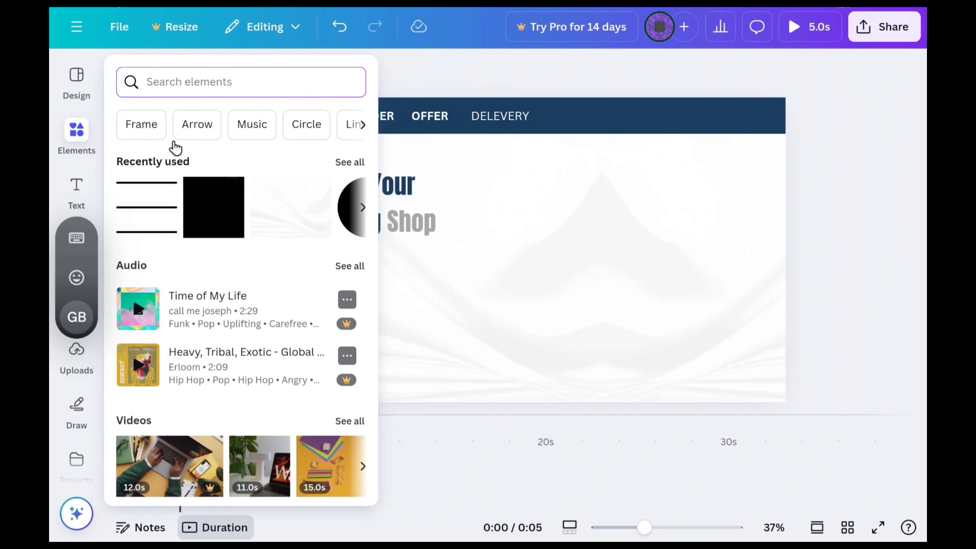
click(196, 83)
text(aro)
key(BackSpace)
text(ro)
click(150, 221)
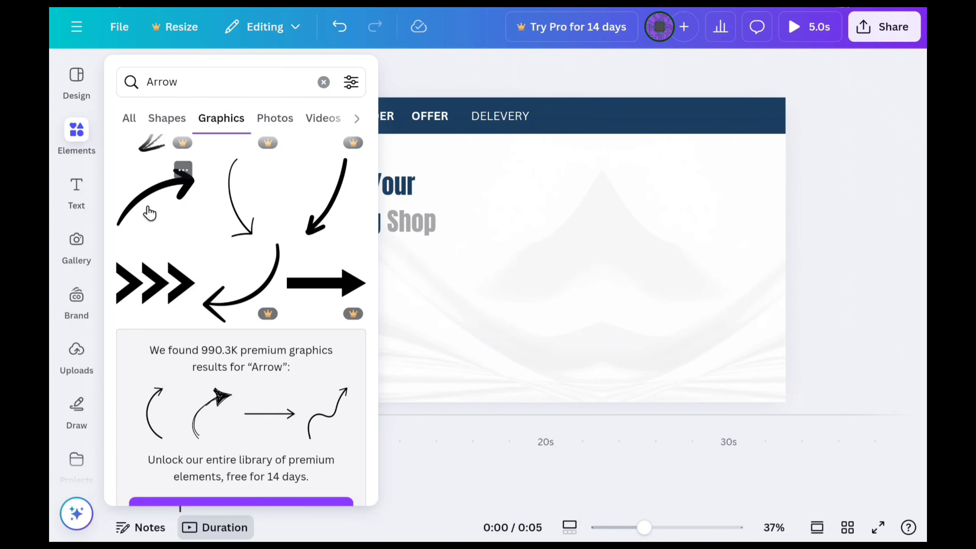
click(150, 213)
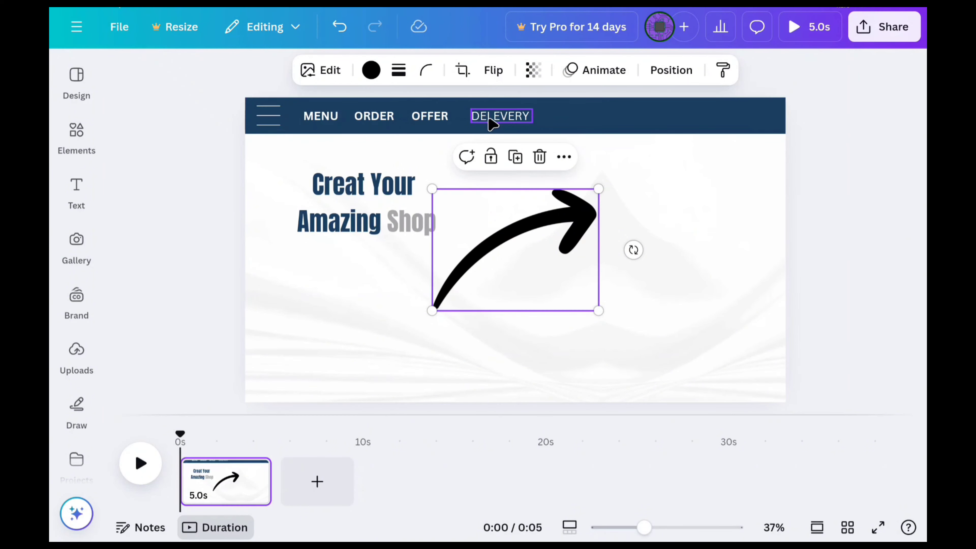
- Flip the curved arrow horizontally and fit it, small and slightly tilted counter-clockwise, into the right end of the blue banner
click(494, 73)
click(499, 112)
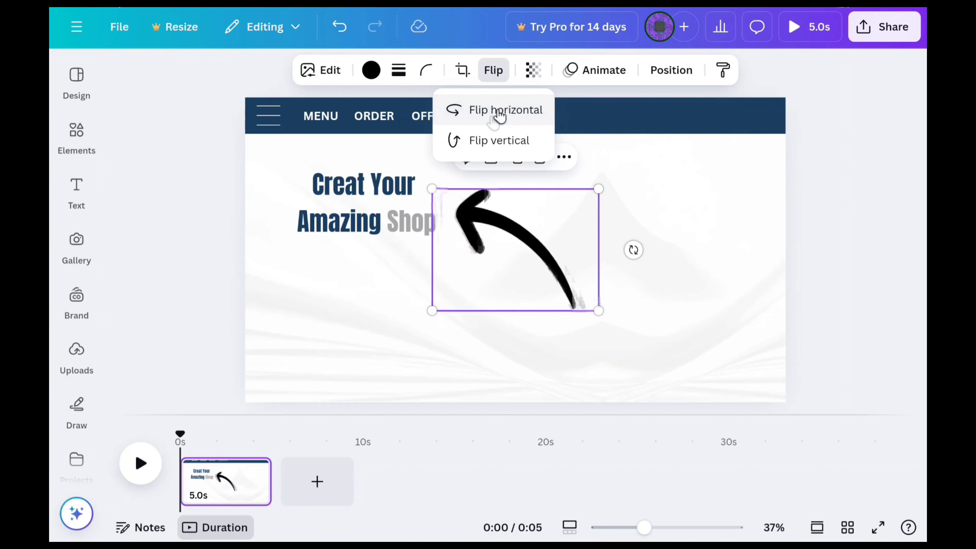
drag(584, 214, 747, 98)
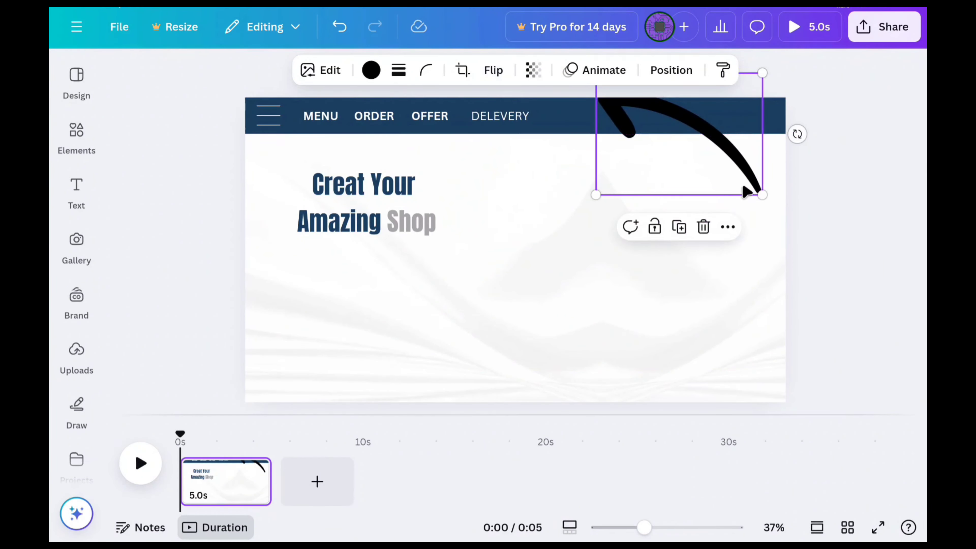
drag(761, 194, 667, 130)
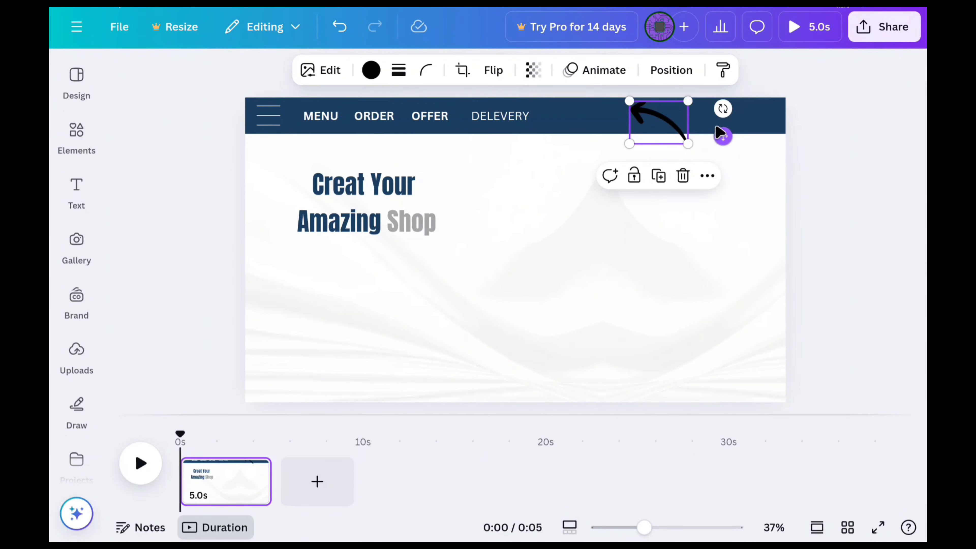
mouse_move(723, 109)
mouse_down()
mouse_move(726, 98)
mouse_move(709, 102)
mouse_move(715, 94)
mouse_up()
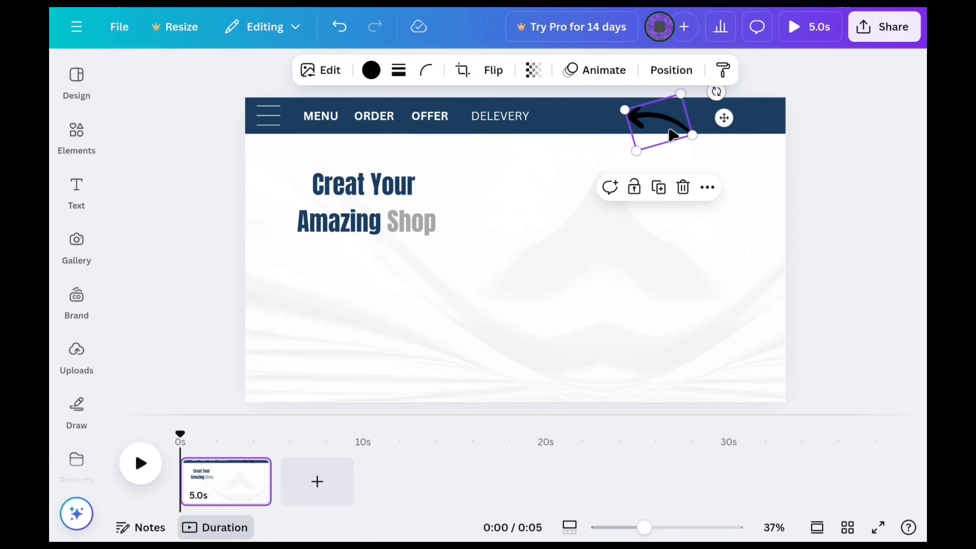
drag(692, 135, 749, 119)
- Colour the curved arrow on the banner white
click(371, 70)
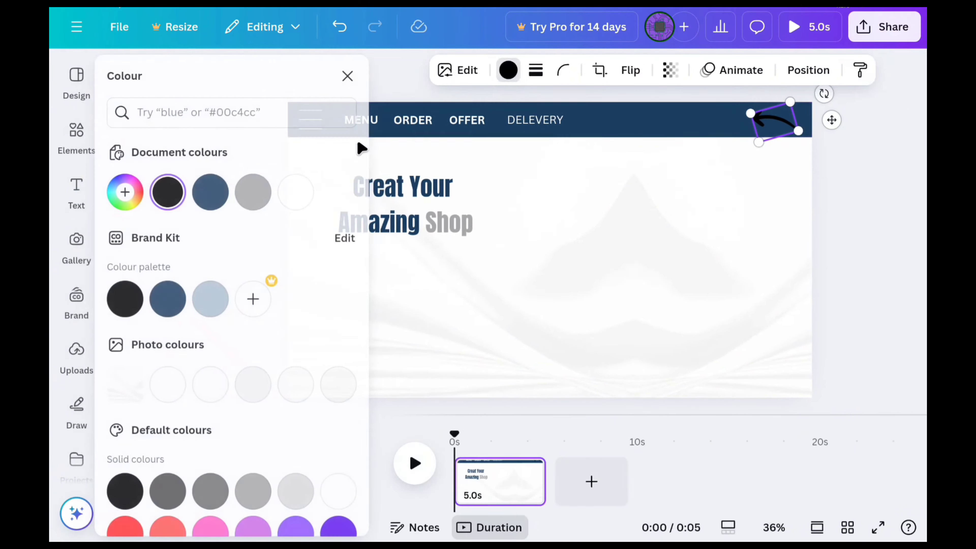
click(305, 191)
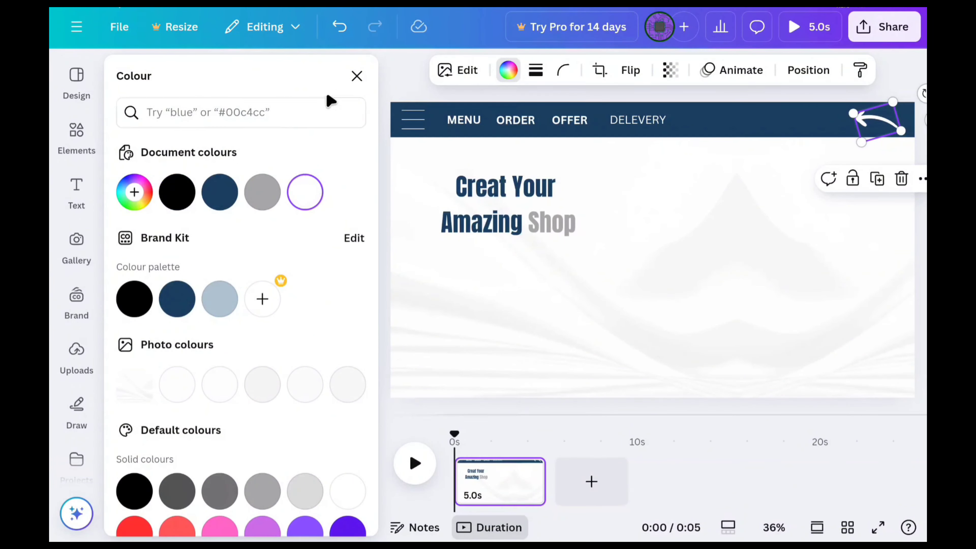
click(357, 76)
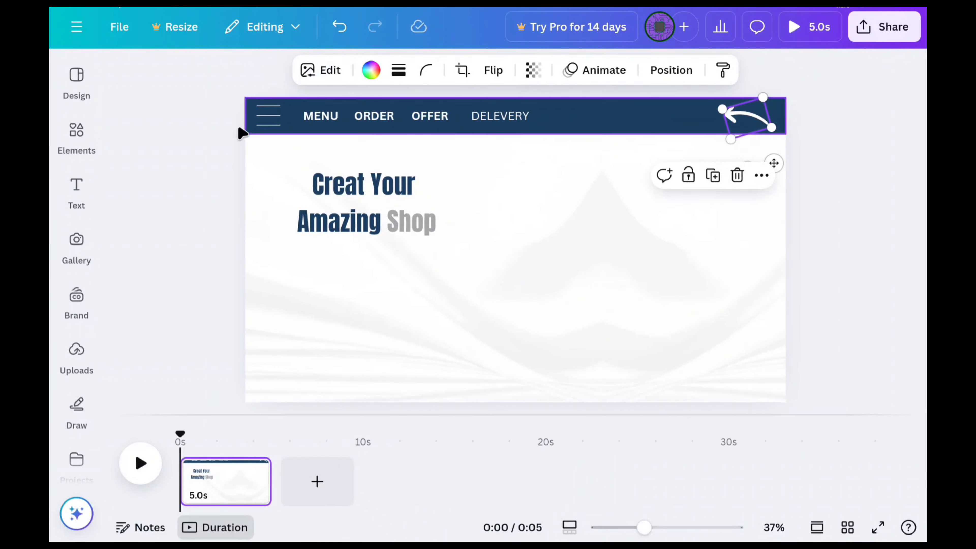
click(213, 154)
- Search the elements for "Fastfood logo" and add the free black circle graphic with a fork and spoon
click(84, 181)
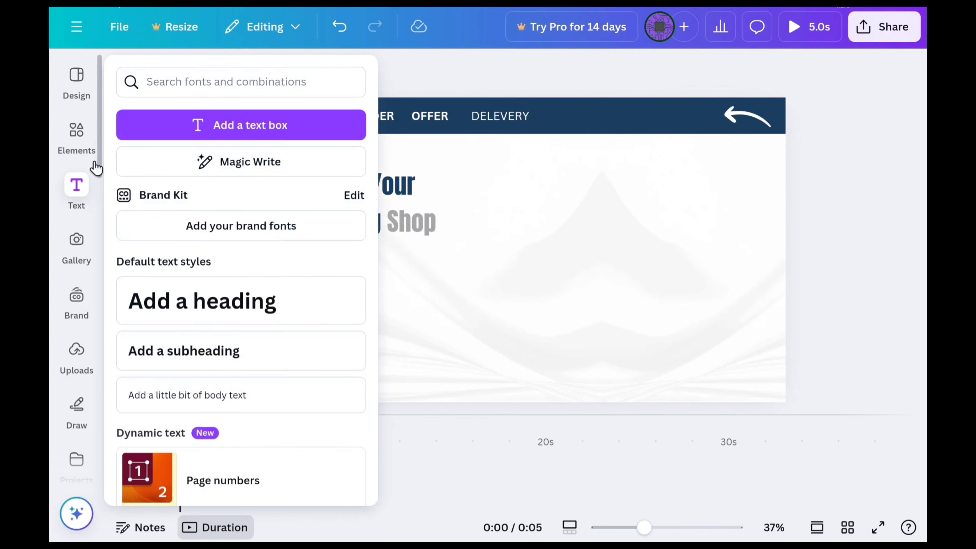
click(79, 138)
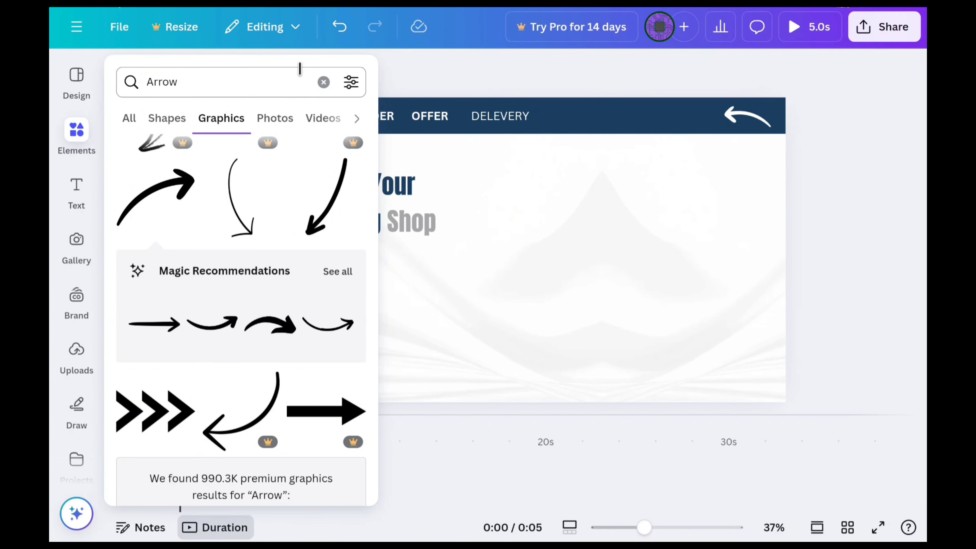
click(323, 82)
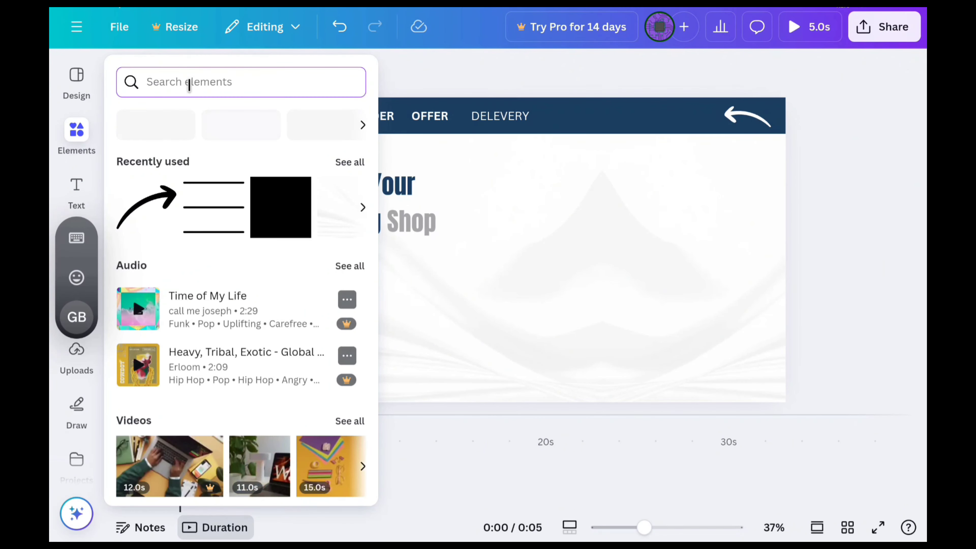
text(fastf)
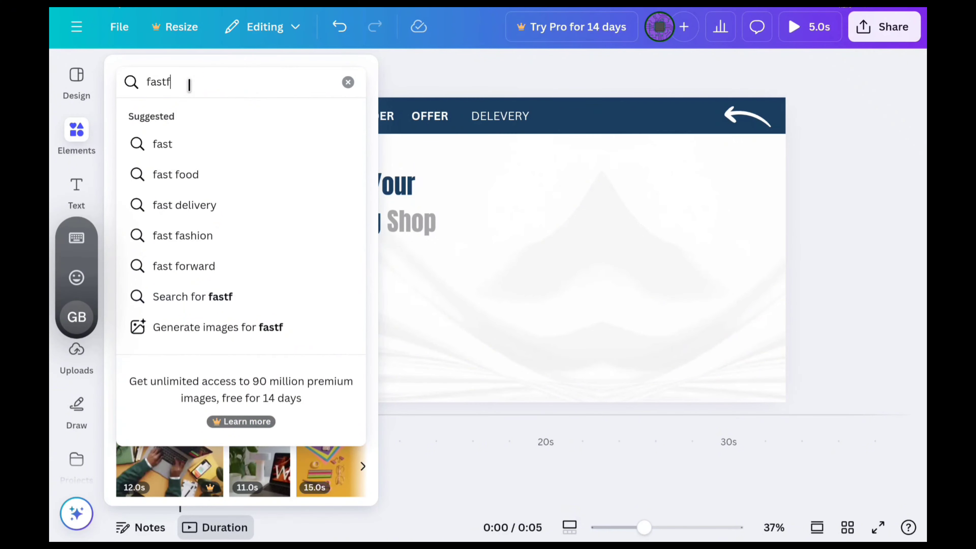
text(ood)
key(Return)
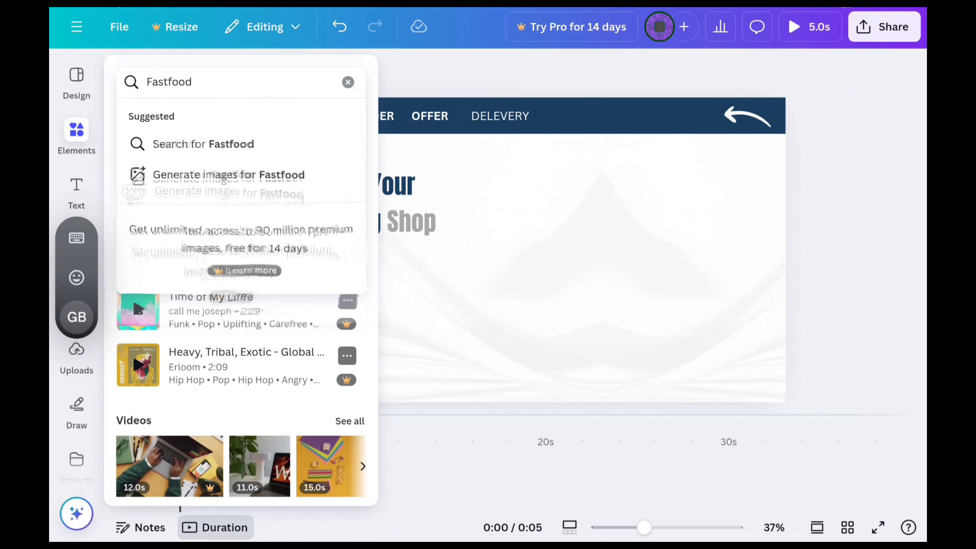
text(ogo)
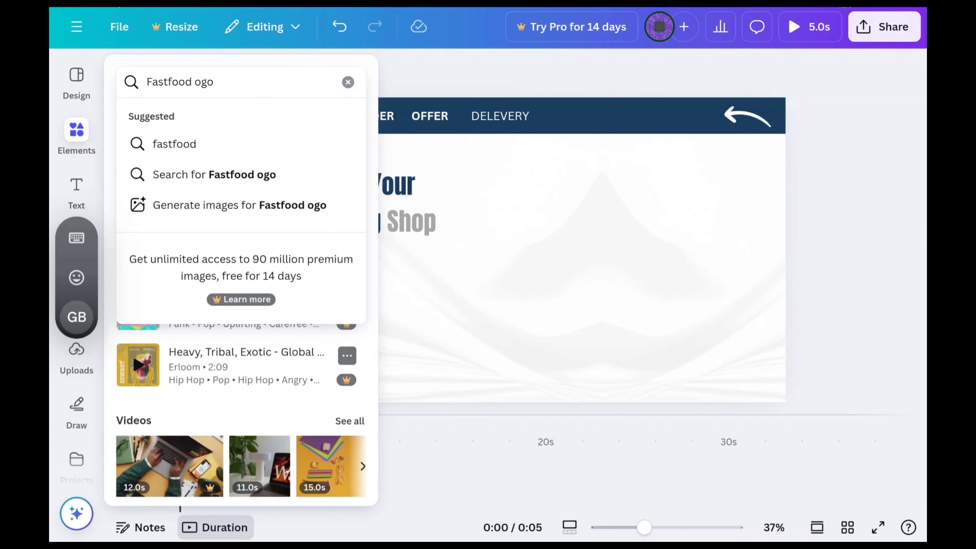
key(BackSpace)
key(BackSpace)
key(BackSpace)
key(BackSpace)
text(log)
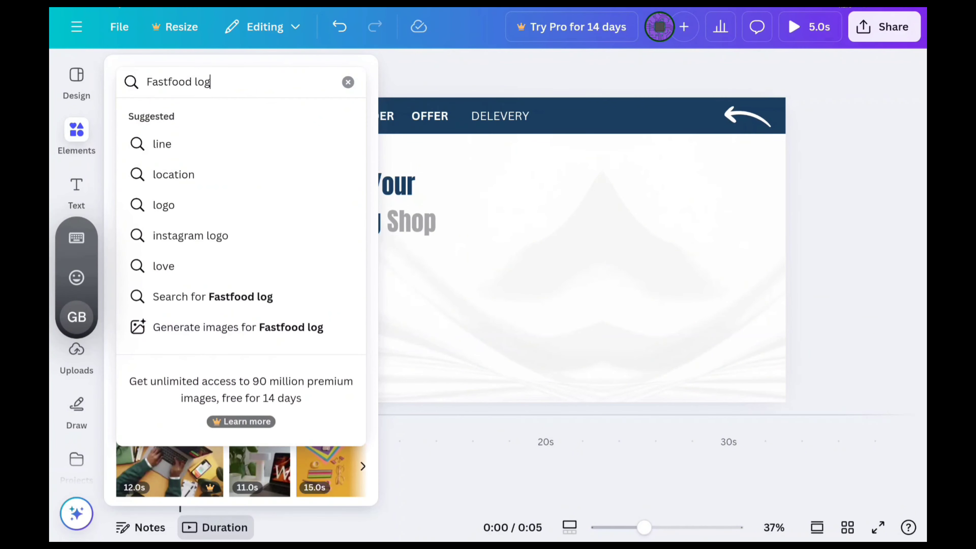
text(o)
key(Return)
scroll(254, 350, down, 5)
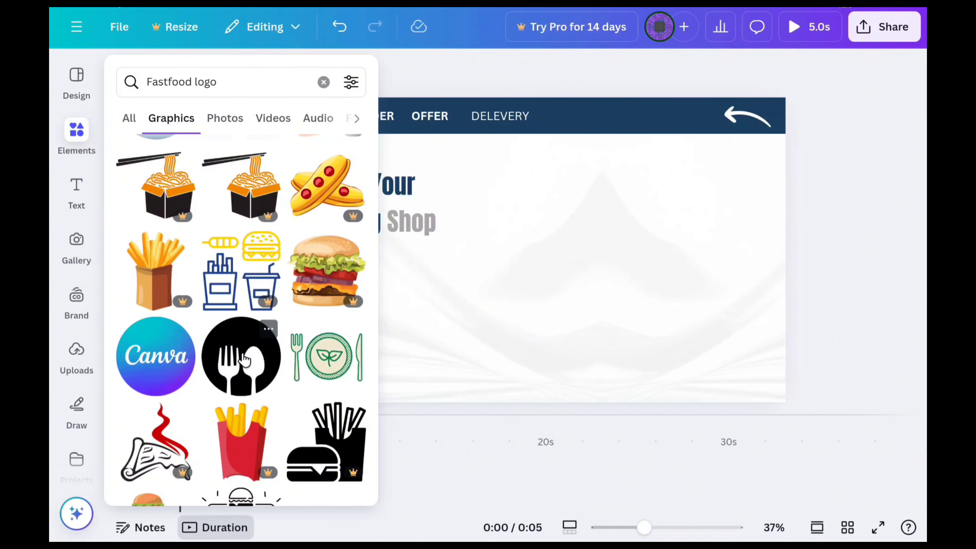
click(241, 356)
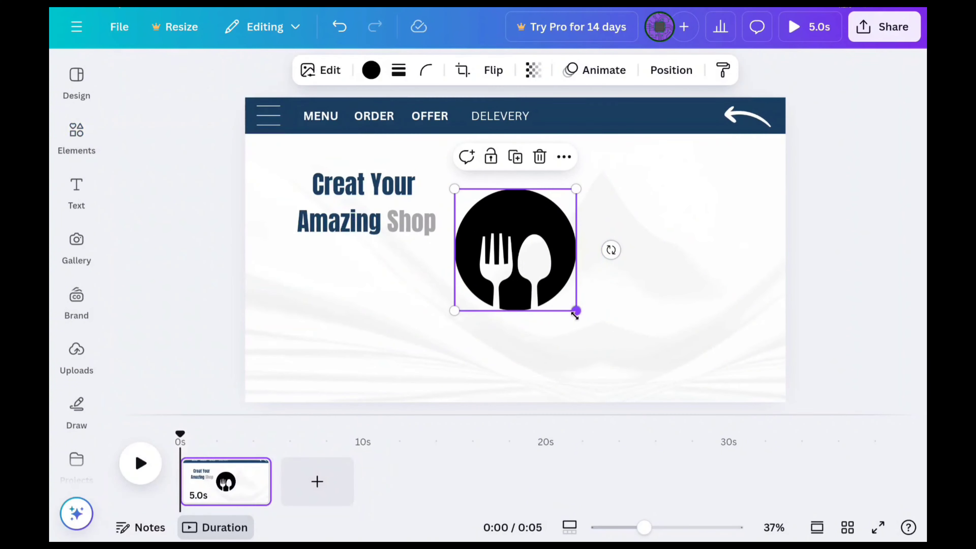
- Shrink the fork-and-spoon logo, place it on the blue banner just left of the arrow, and colour it white
drag(577, 312, 693, 120)
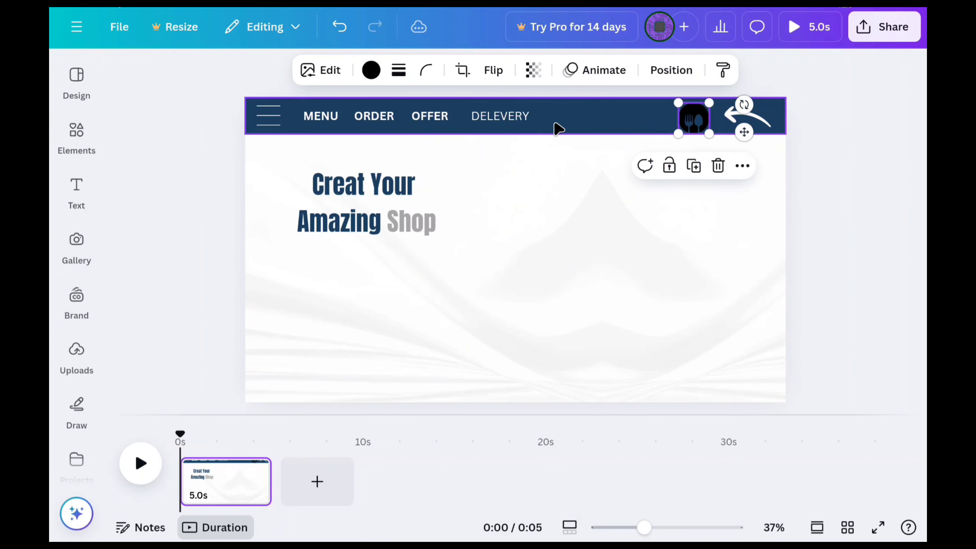
click(372, 70)
click(299, 192)
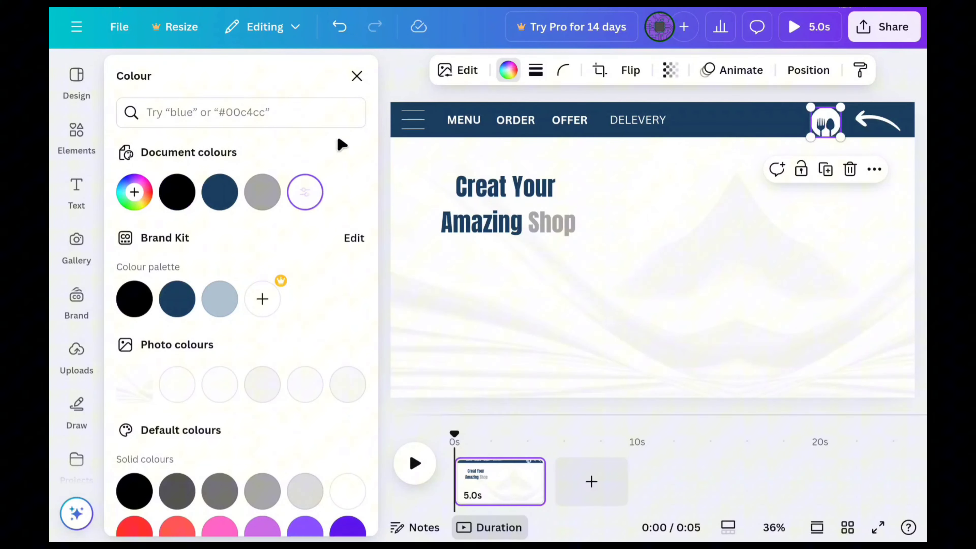
click(357, 79)
- Add the uploaded burger image and place it to the right of the headline
scroll(201, 319, down, 2)
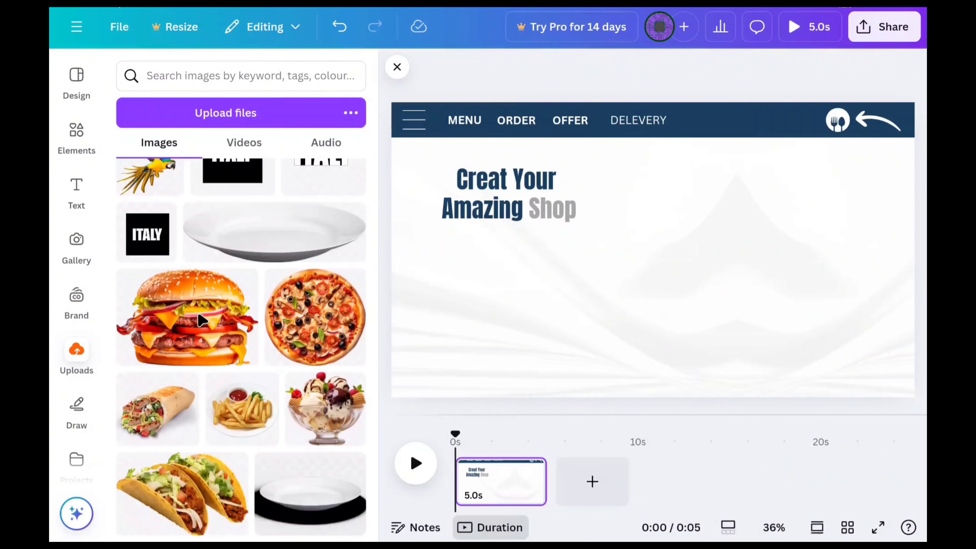
click(201, 322)
drag(653, 250, 714, 246)
- Add a body text reading "PRICE ($15)" and centre it beneath the burger
click(76, 192)
click(187, 390)
text(PRICE ($15))
drag(653, 249, 714, 328)
- Add a heading text reading "BIG BURGER"
click(203, 295)
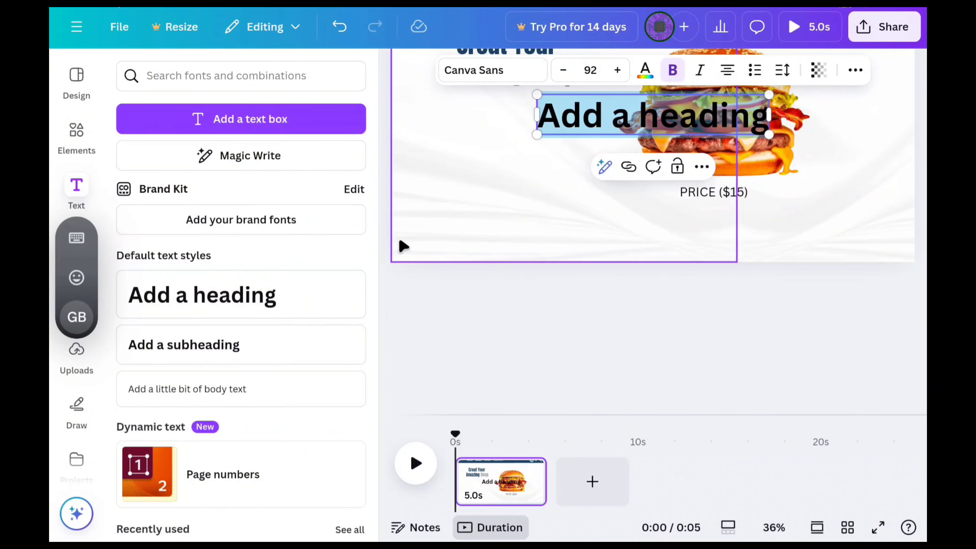
text(B)
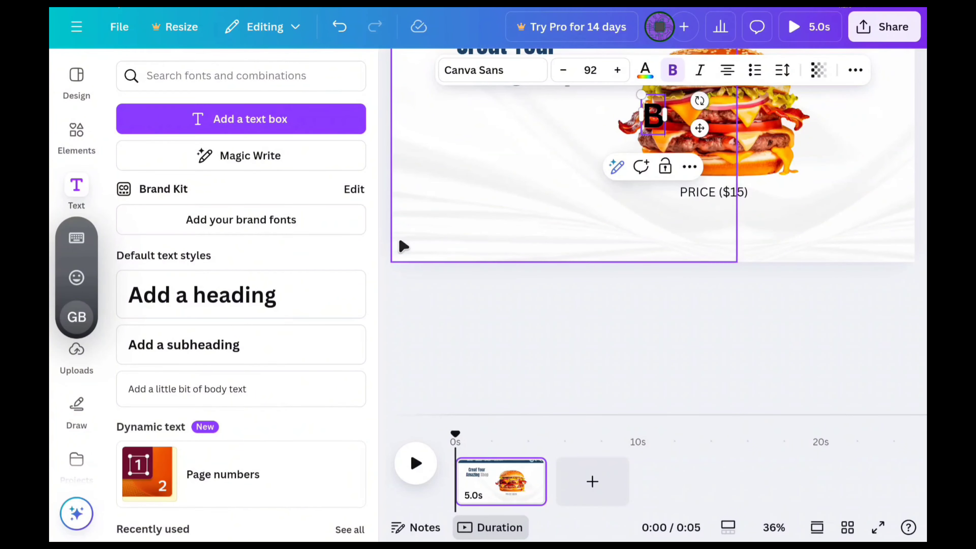
text(IG B)
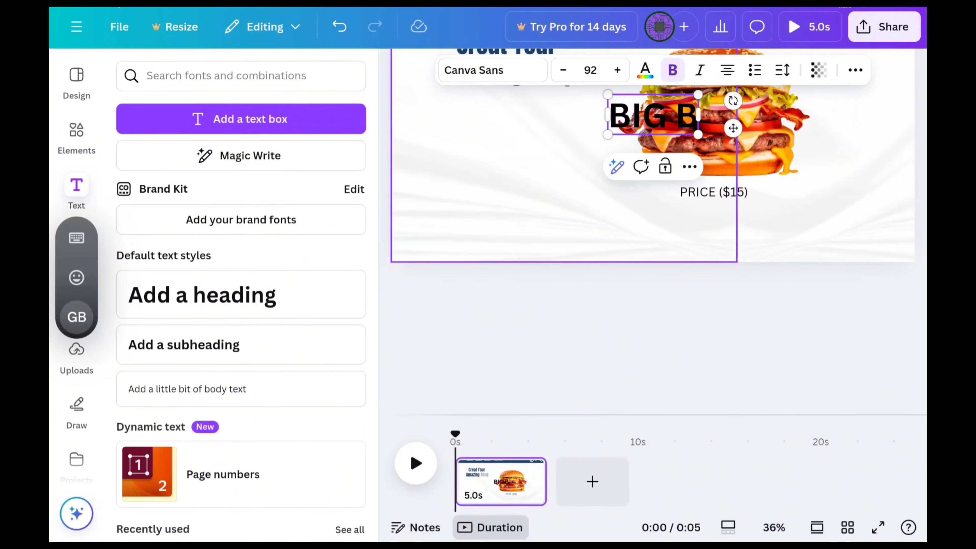
text(UR)
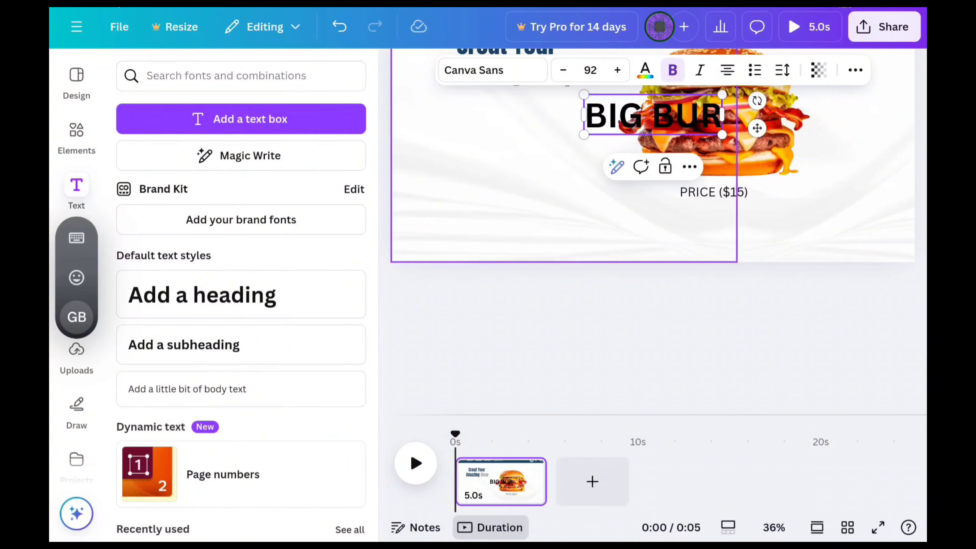
text(GER)
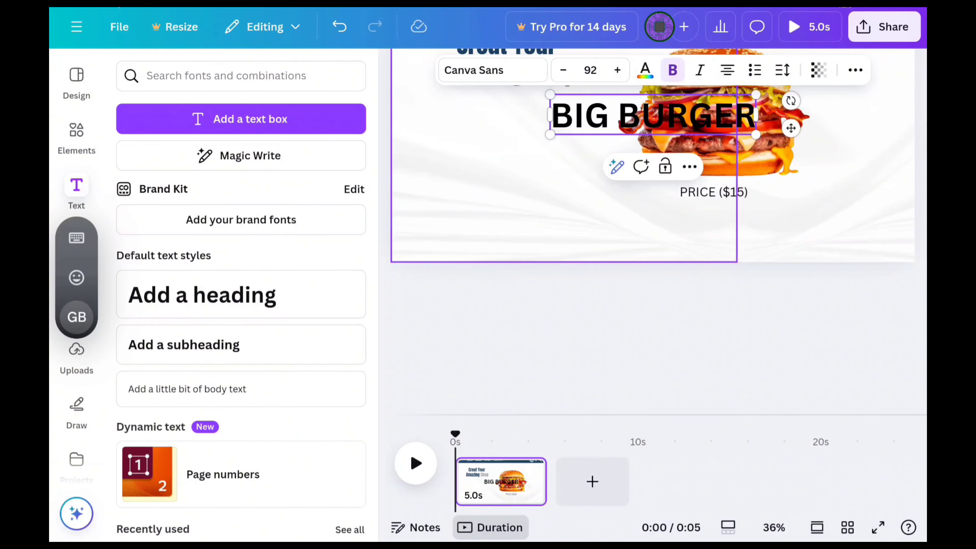
- Set "BIG BURGER" in white Bukhari Script and fit it, reduced, on the banner left of the fork-and-spoon logo
scroll(414, 279, up, 3)
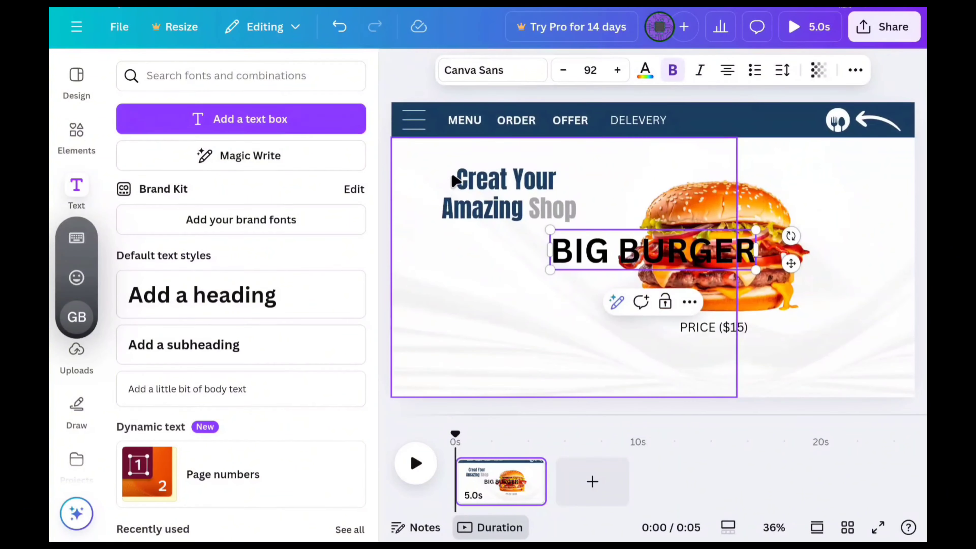
click(499, 70)
click(183, 223)
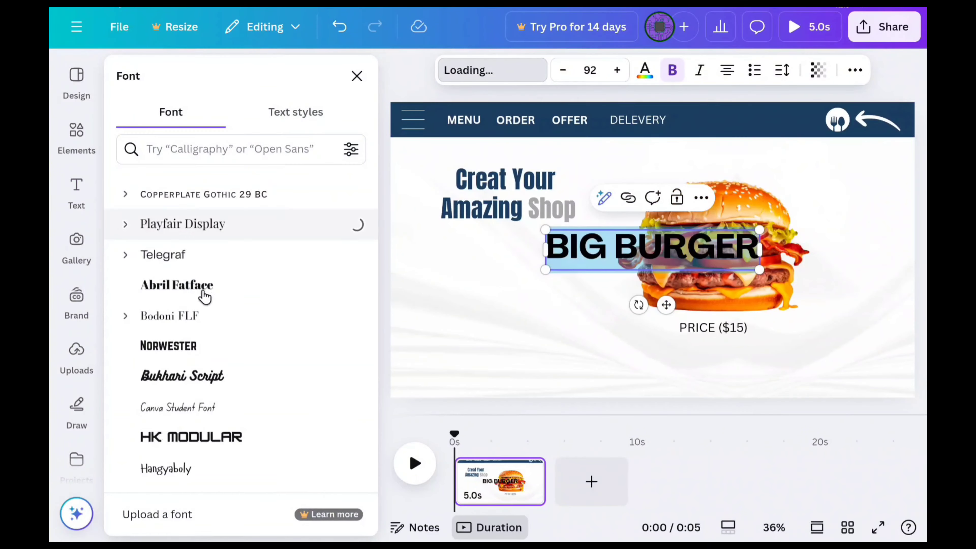
click(184, 375)
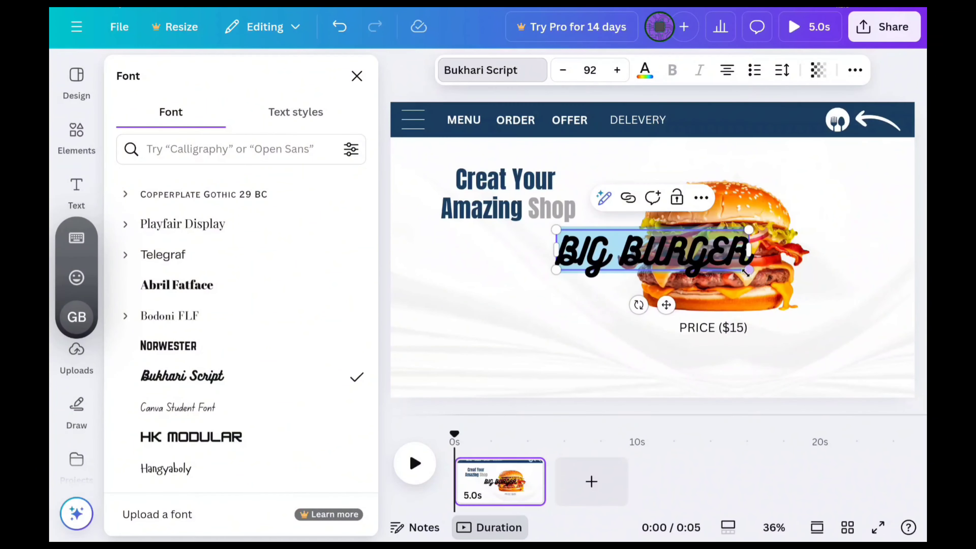
drag(748, 270, 706, 256)
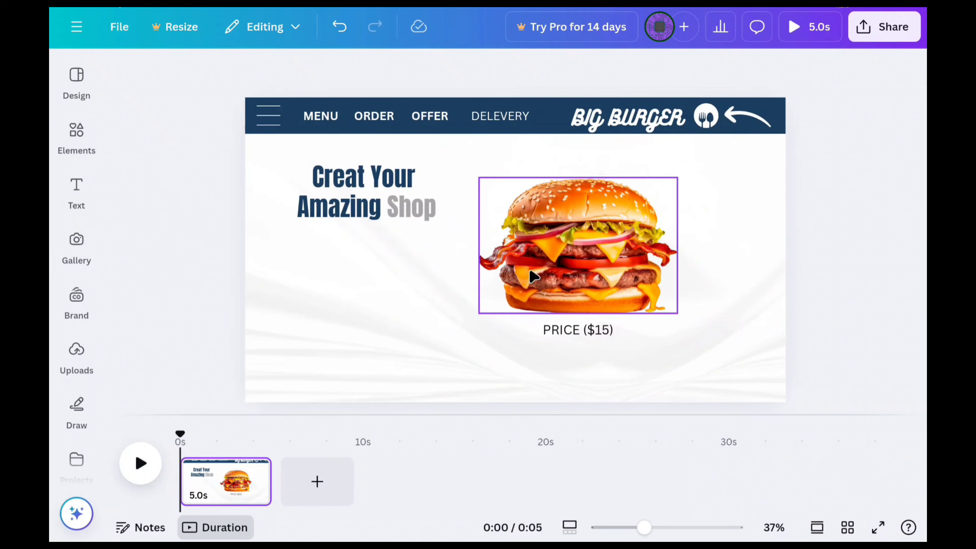
- Duplicate the price text under the burger, make the upper copy bold and reword it as "Big One Special"
drag(547, 329, 588, 327)
click(588, 312)
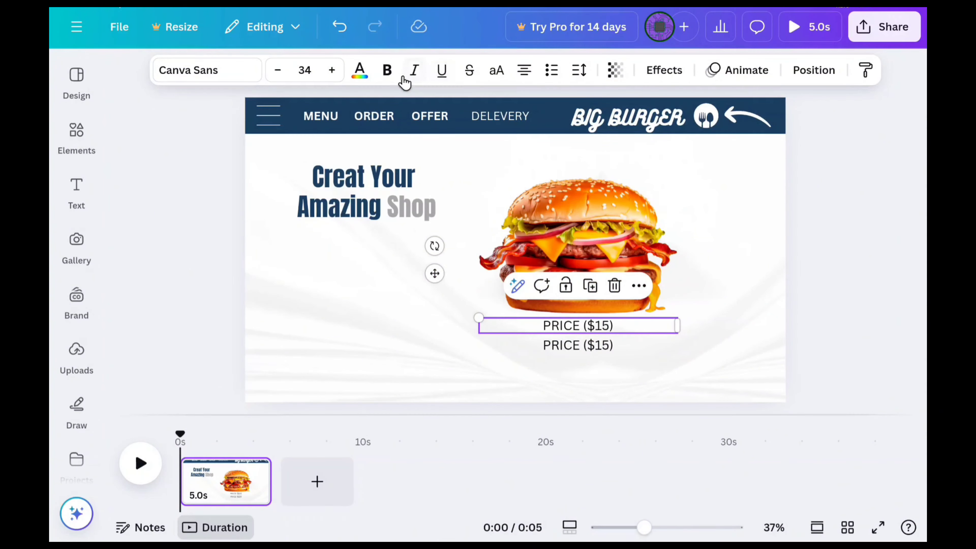
click(387, 70)
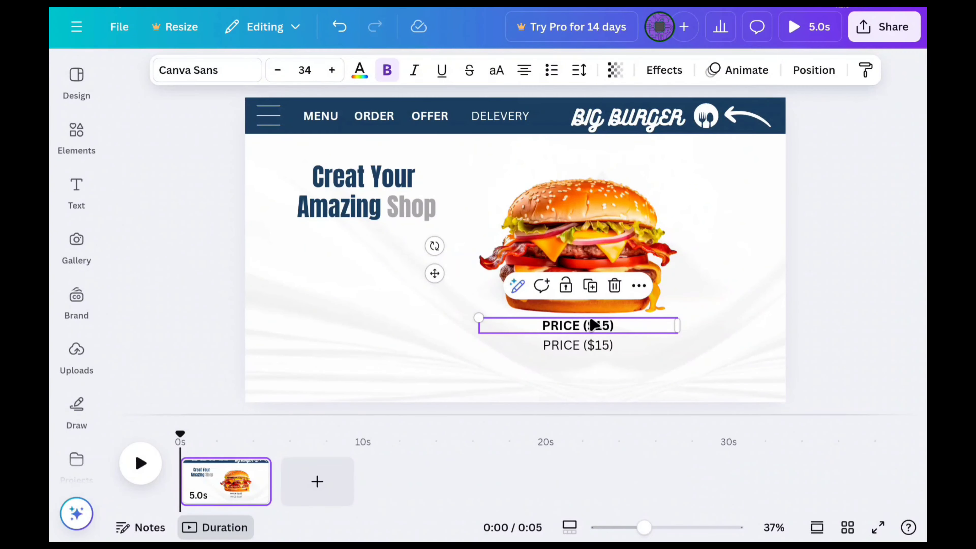
double_click(591, 326)
scroll(596, 327, down, 5)
text(Big One Special)
scroll(754, 320, up, 5)
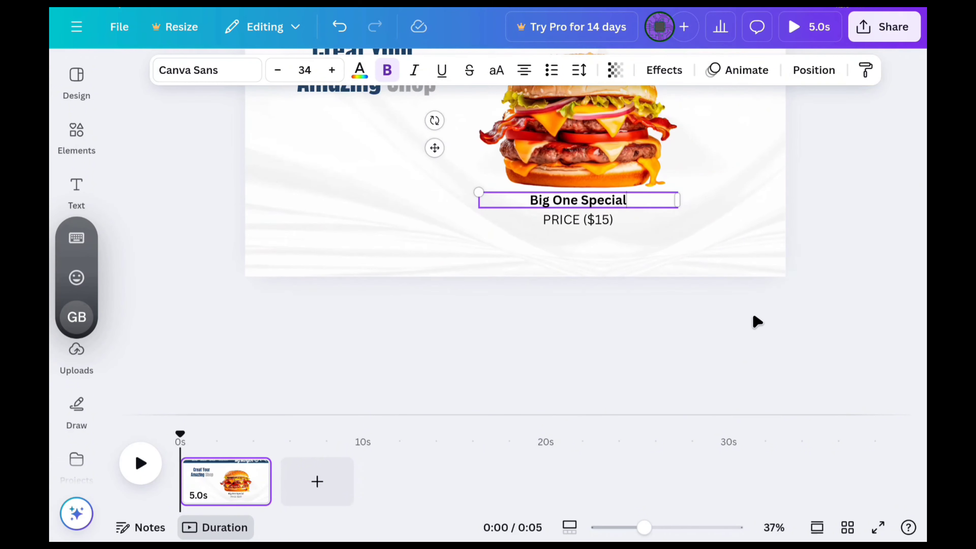
click(823, 280)
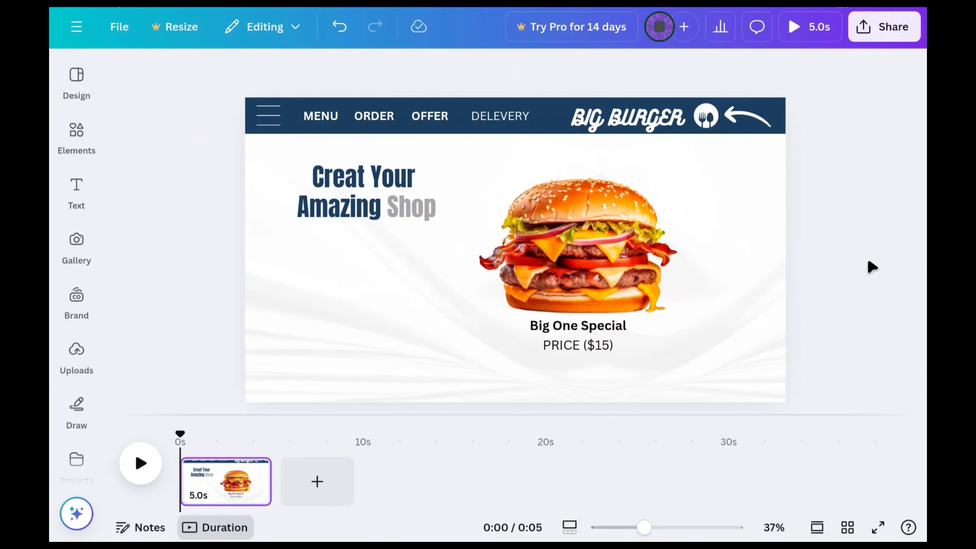
- Add the uploaded burrito image, shrink it and place it semi-transparent over the page's upper right edge
click(77, 349)
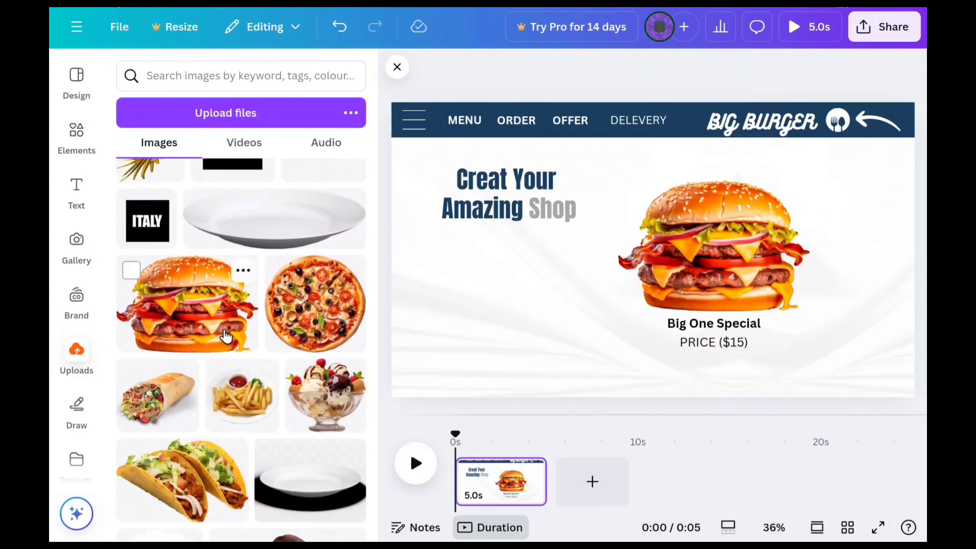
click(165, 403)
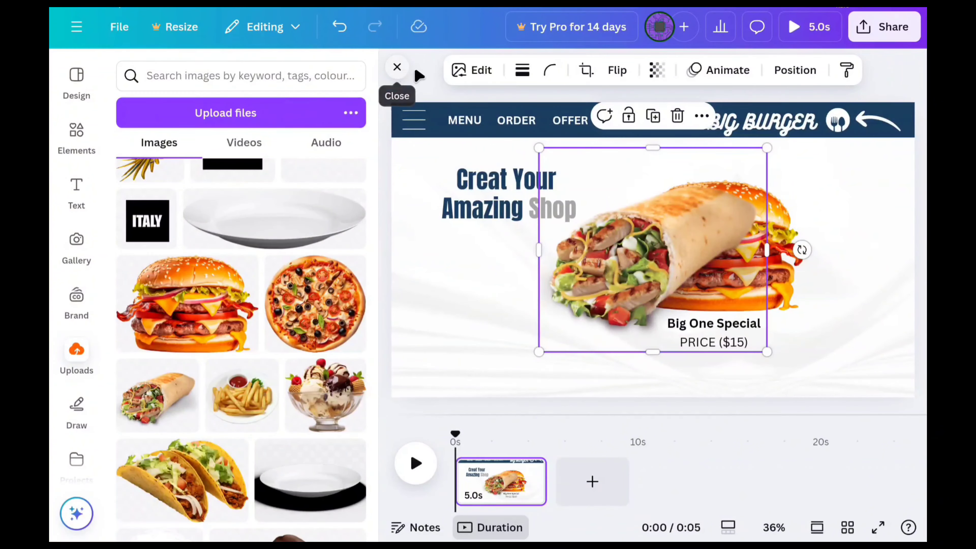
drag(766, 351, 686, 274)
drag(609, 235, 887, 189)
click(657, 70)
drag(692, 122, 649, 123)
- Duplicate the page and move the burger on the copy off the page's lower left corner
click(501, 482)
drag(743, 232, 352, 409)
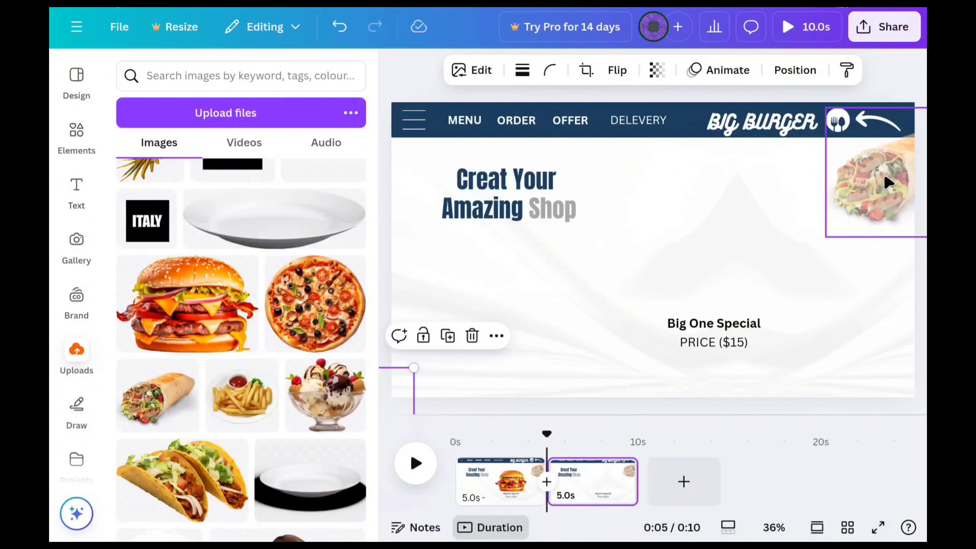
- Move the burrito on the second page above the "Big One Special" caption, enlarge it and make it fully opaque
drag(883, 186, 703, 240)
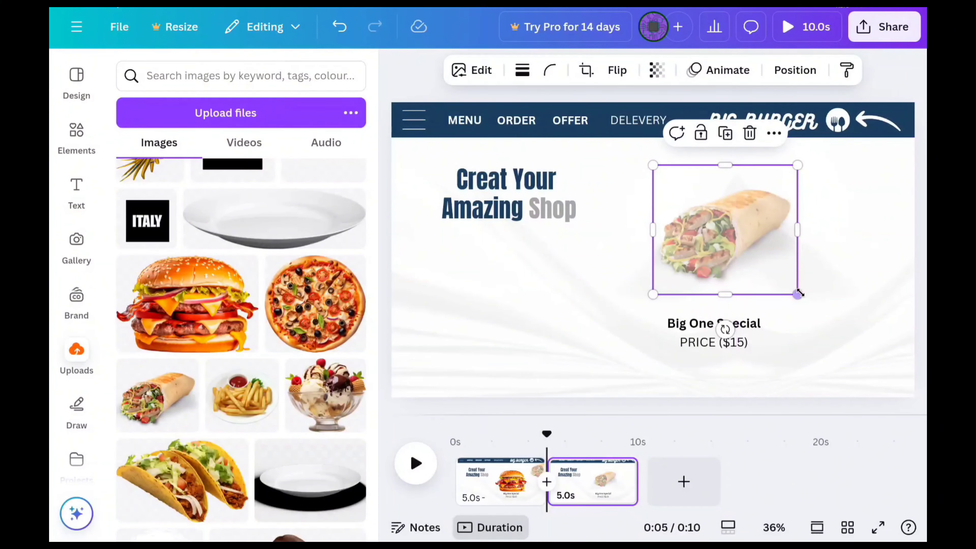
drag(799, 294, 865, 326)
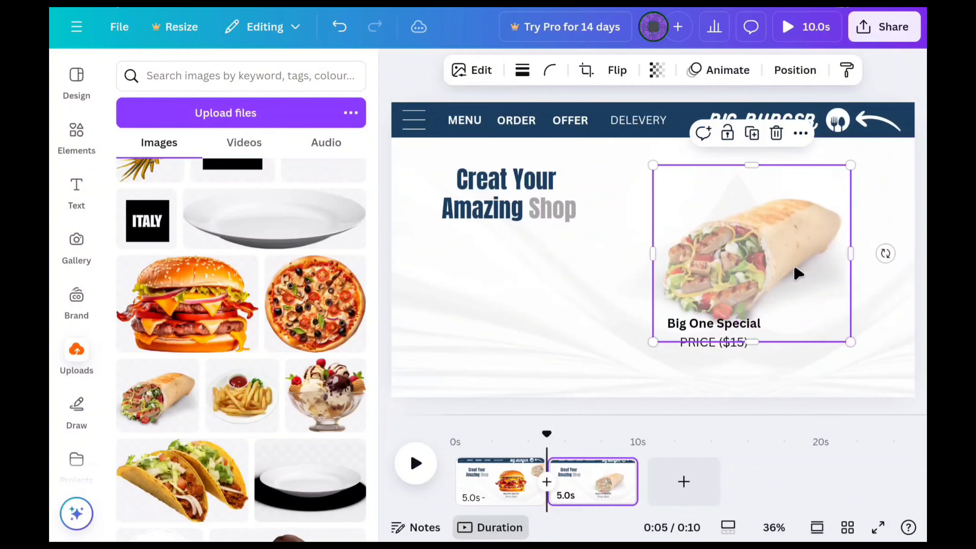
drag(798, 275, 751, 247)
click(657, 70)
drag(649, 122, 696, 122)
- Change the second page's caption to "Burrito Special" and its price text to "PRICE ($20)"
double_click(714, 323)
text(Burrito Special)
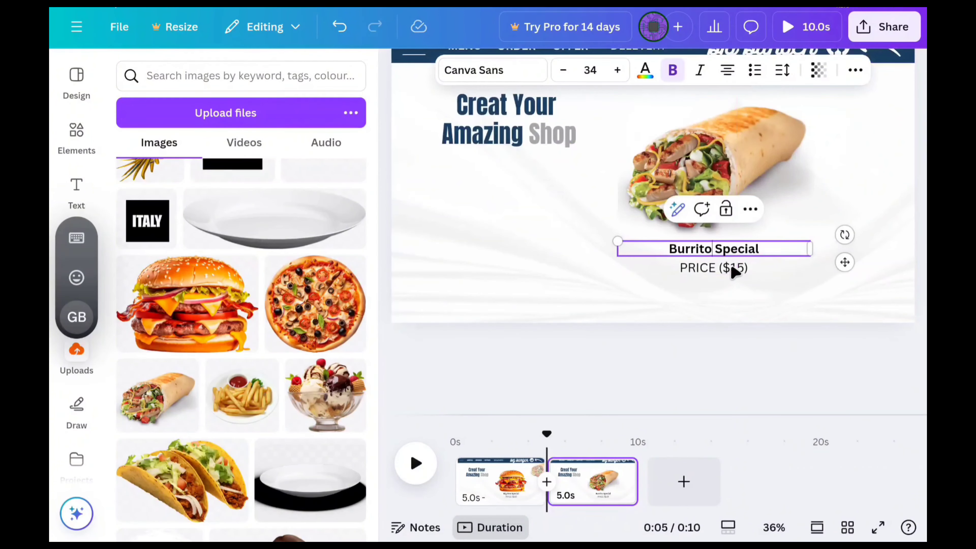
click(741, 342)
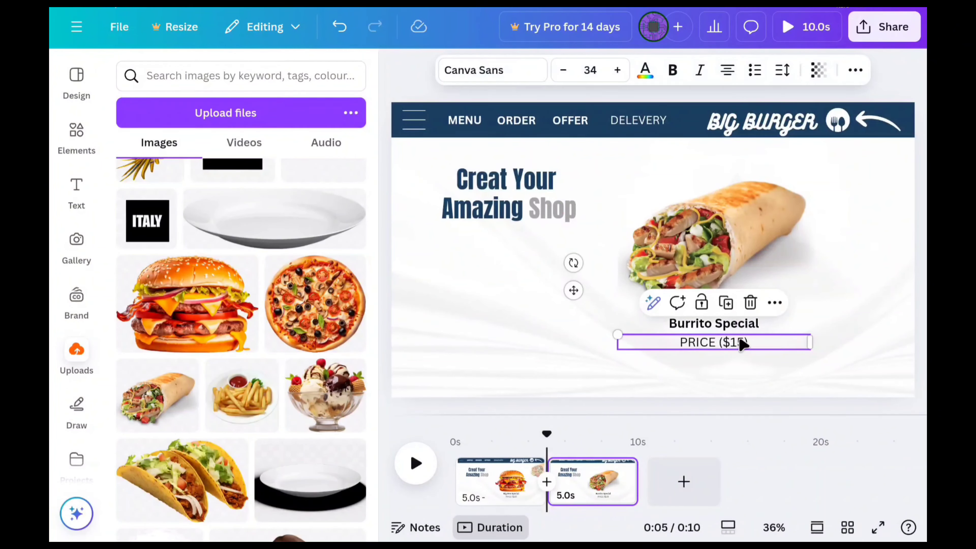
double_click(741, 342)
click(745, 102)
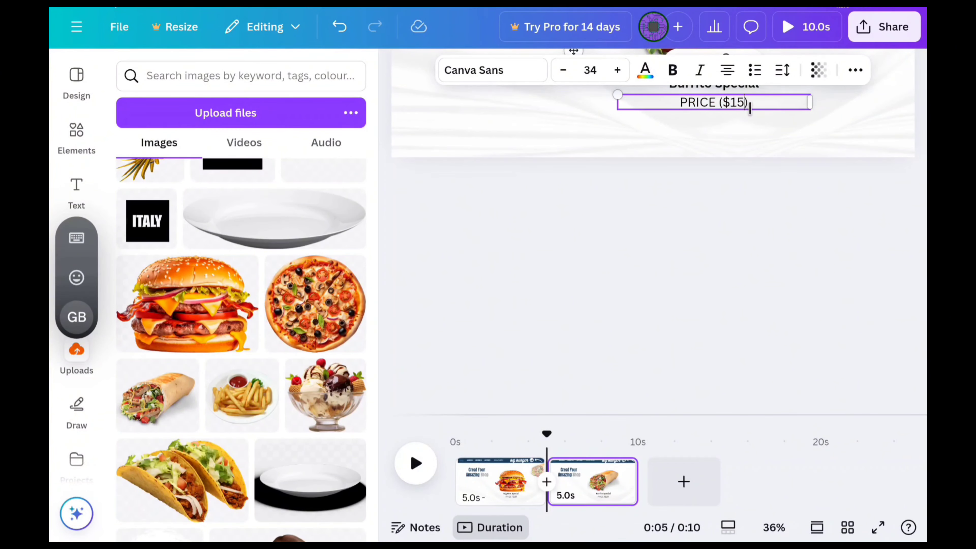
key(BackSpace)
key(BackSpace)
text(20)
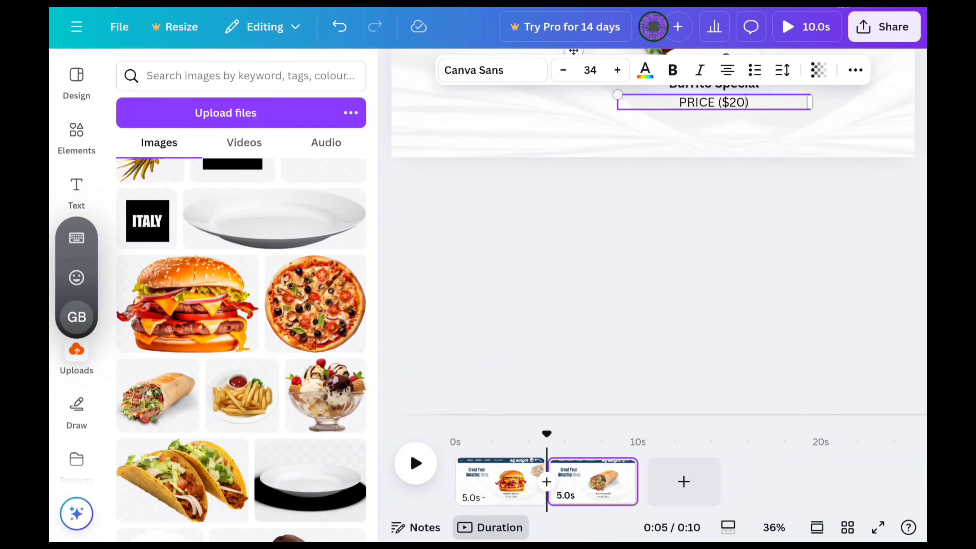